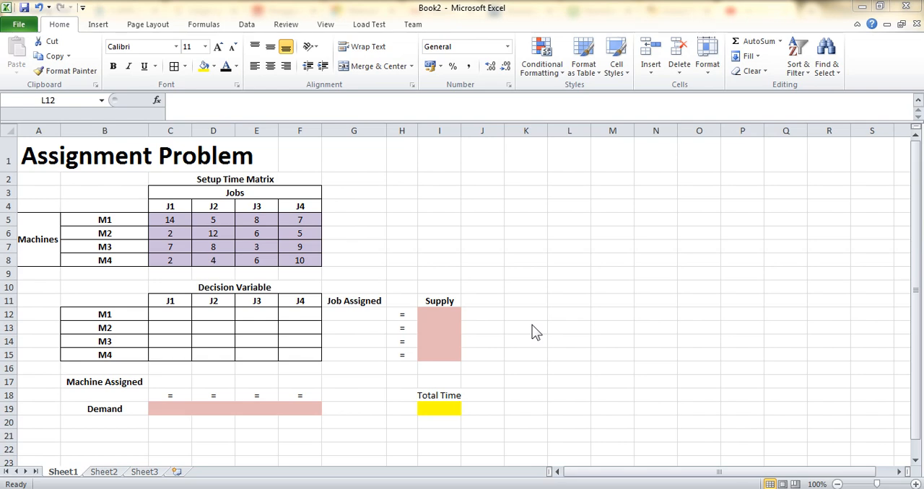
- Examine the job headers, machine labels and setup time values in the setup time matrix
click(180, 206)
click(223, 206)
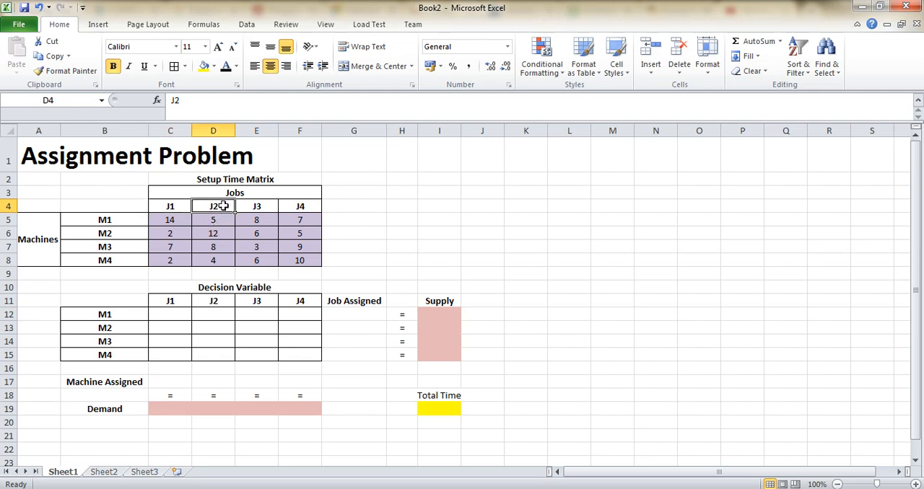
click(267, 210)
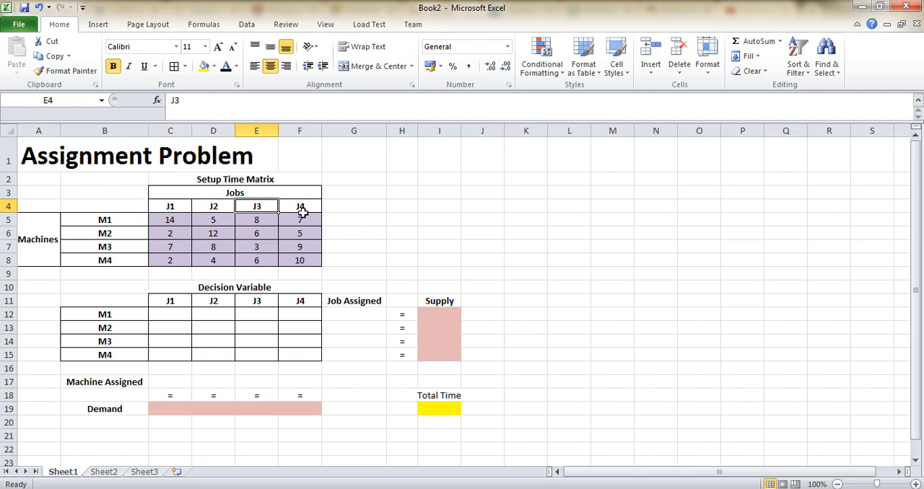
click(307, 208)
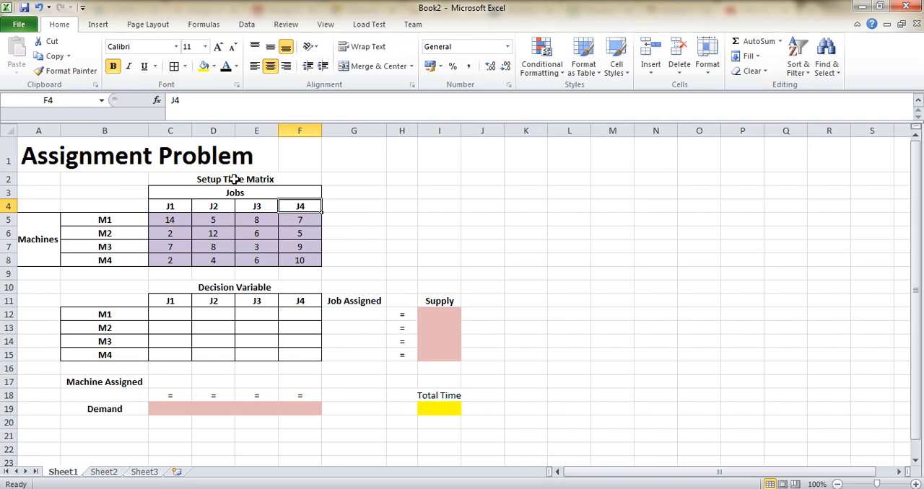
click(118, 222)
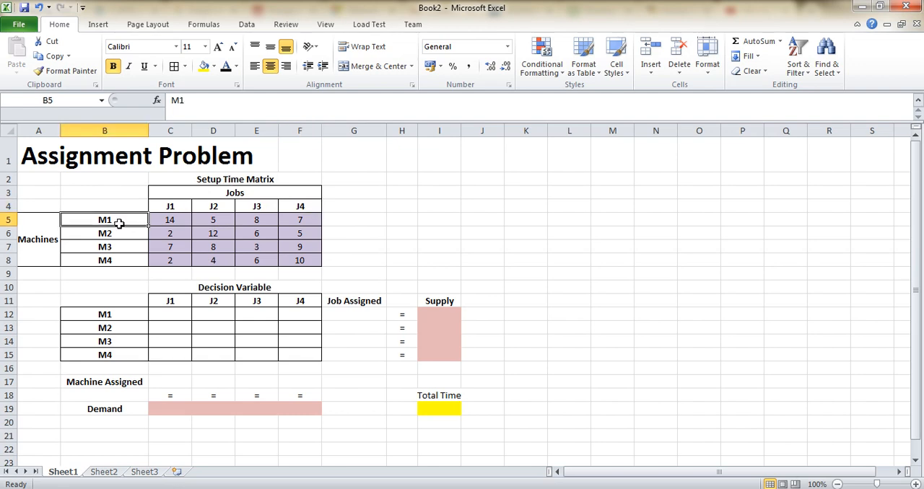
click(121, 236)
click(117, 248)
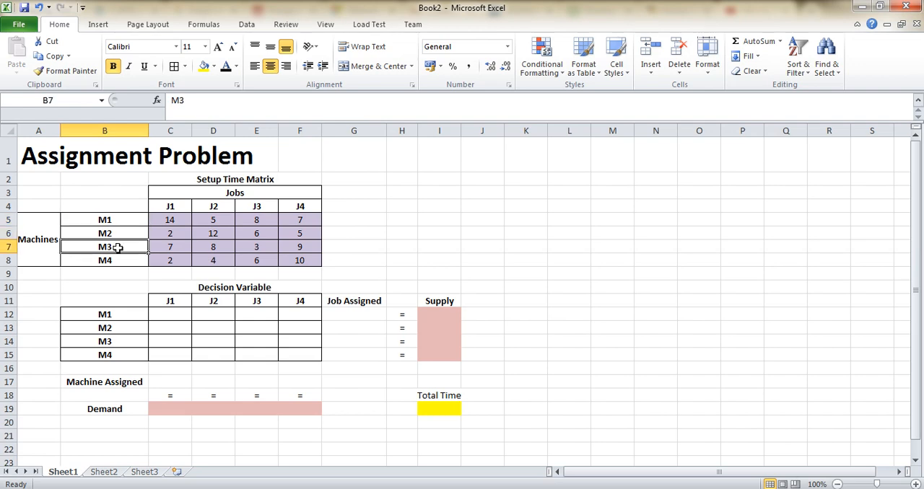
click(118, 262)
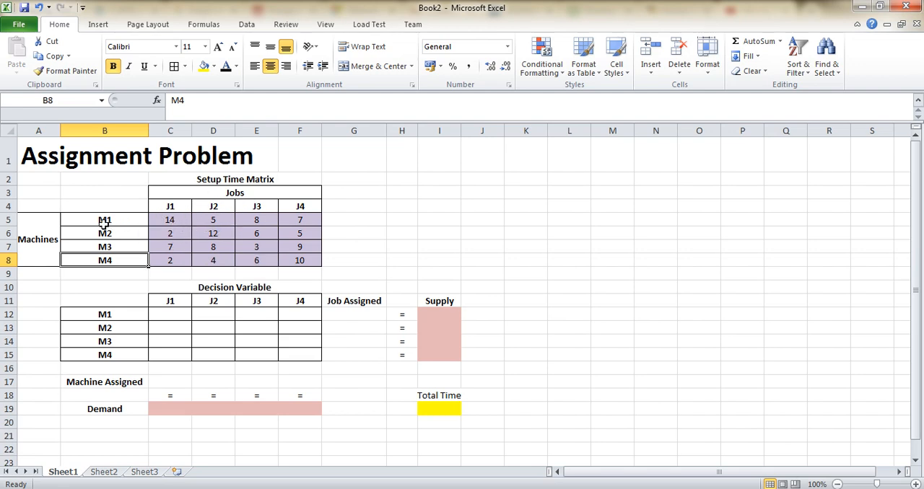
click(161, 223)
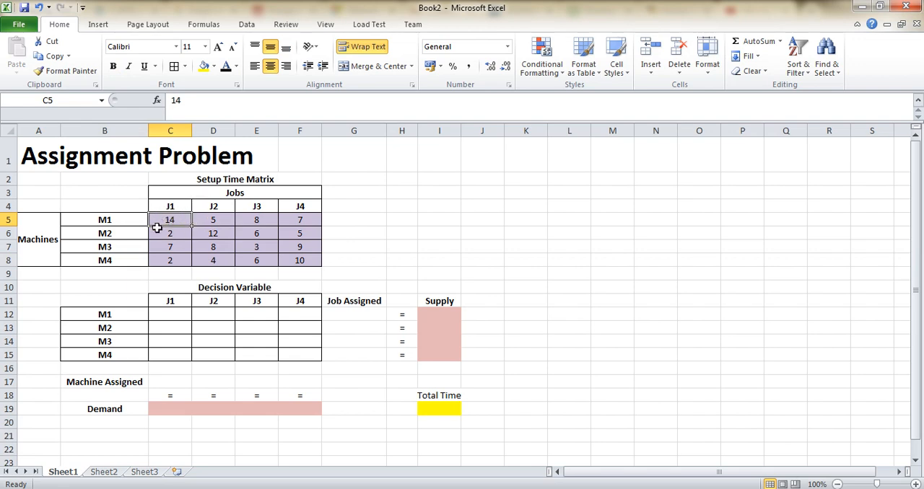
click(221, 220)
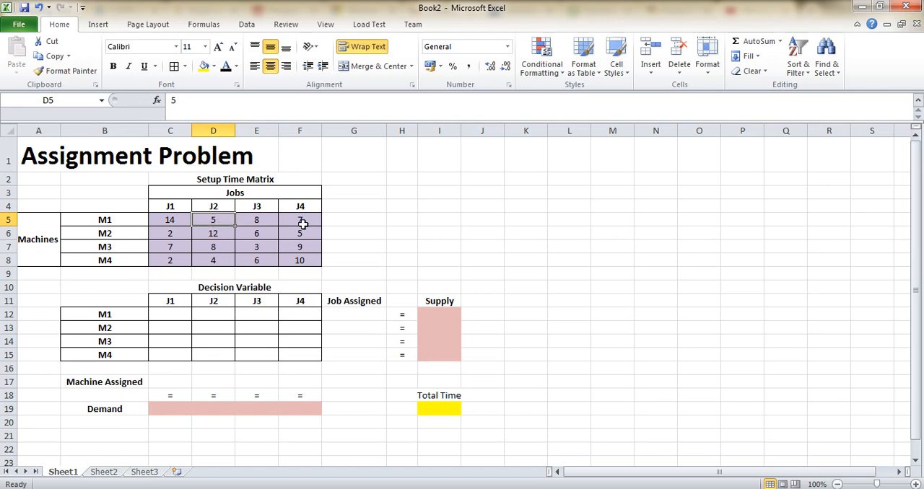
click(264, 215)
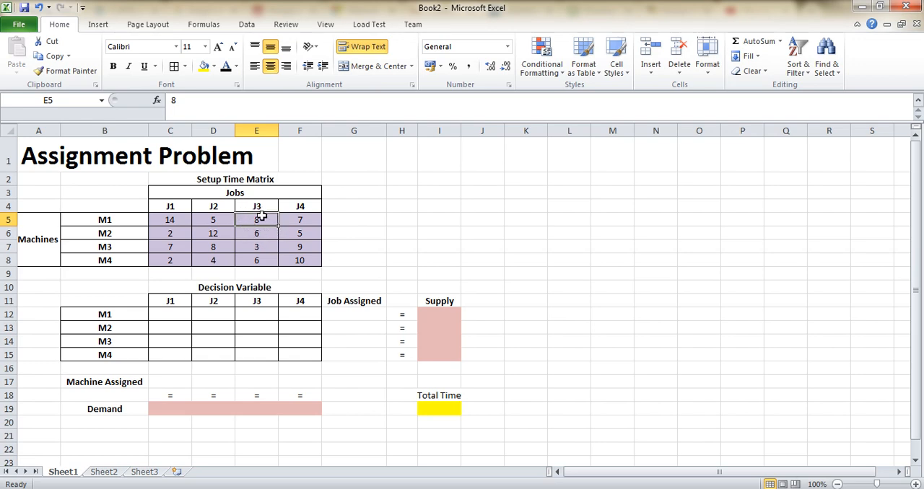
click(305, 224)
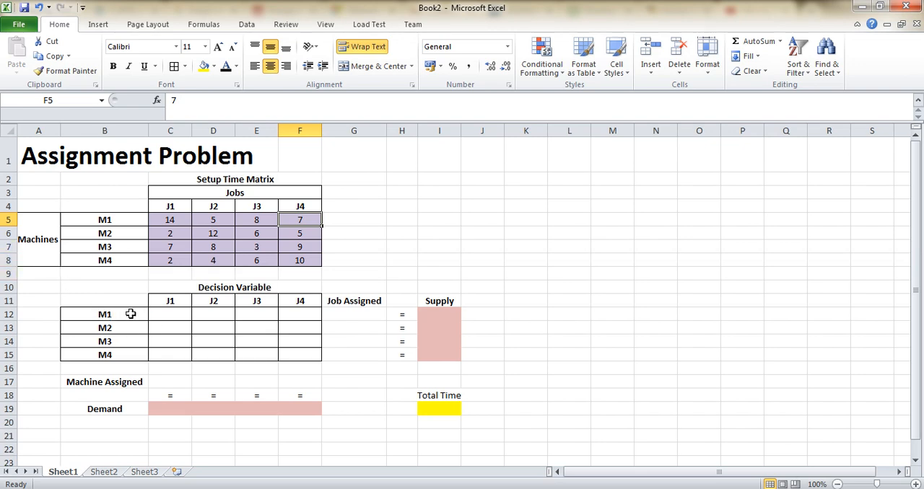
- Enter sample decision values 0, 1, 0, 0 across the M1 row of the decision variable grid
click(218, 313)
text(1)
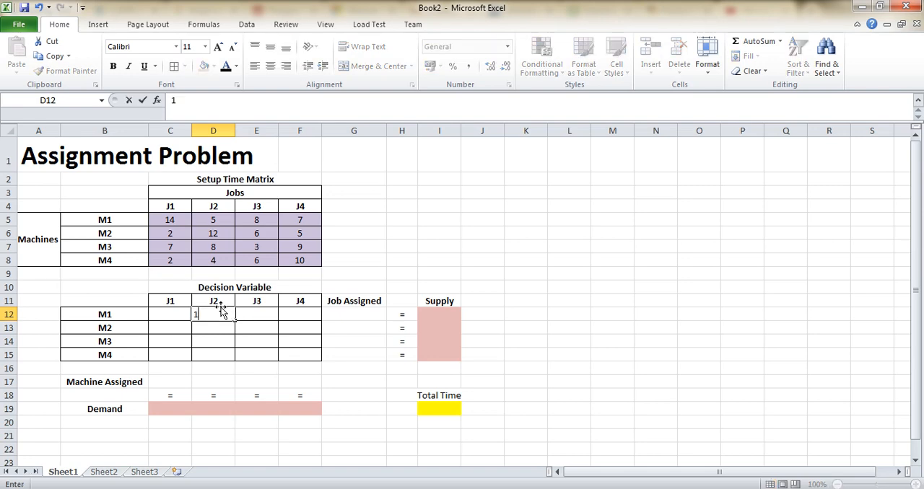
key(Return)
key(Up)
key(Left)
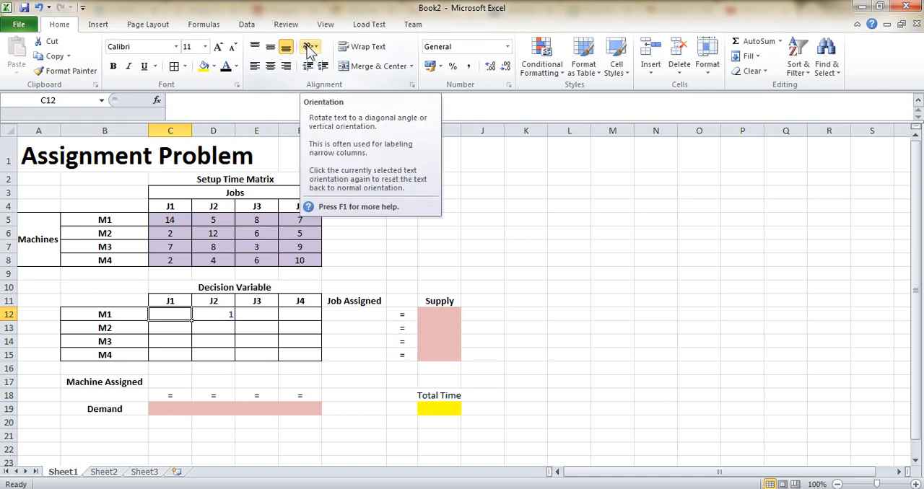
text(0)
key(Tab)
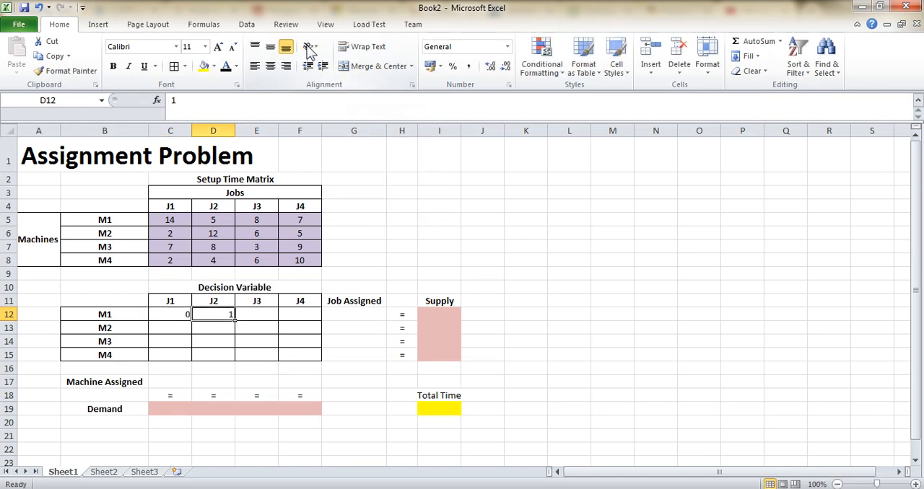
key(Tab)
text(0)
key(Tab)
text(0)
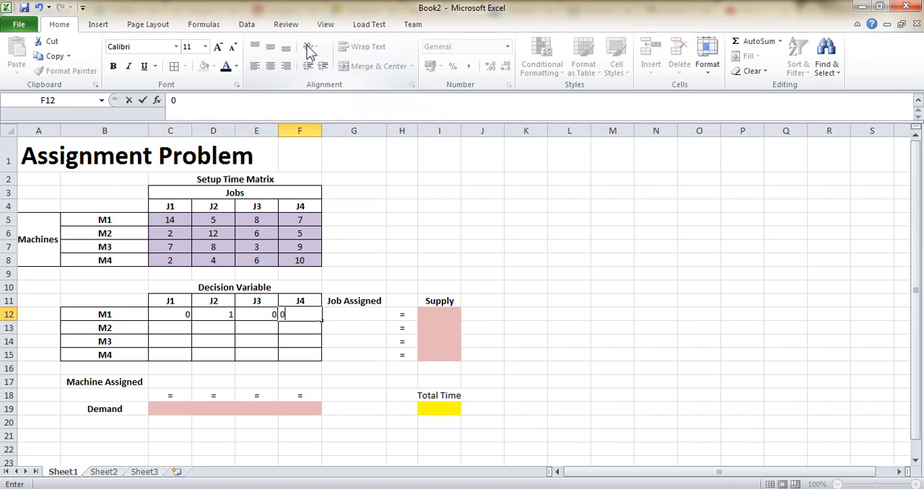
key(Return)
- Enter sample 0 values in the J2 column for M2 to M4 of the decision variable grid
key(Left)
key(Left)
key(Up)
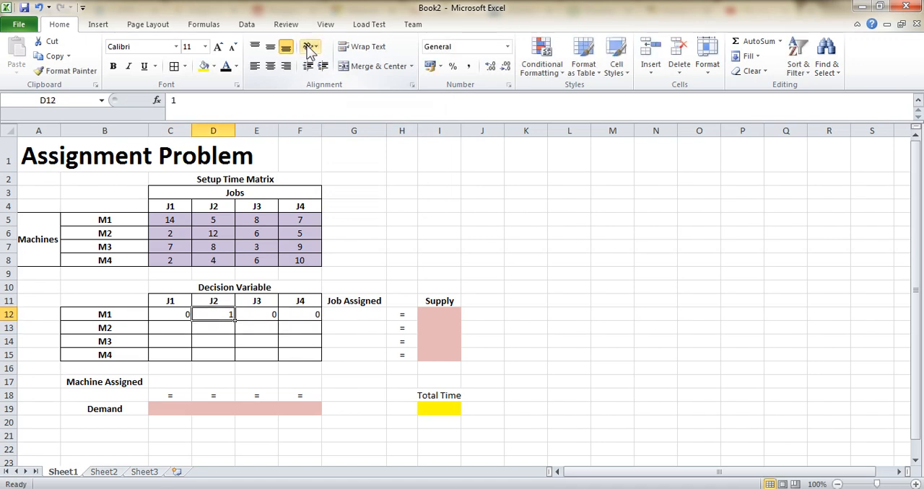
key(Up)
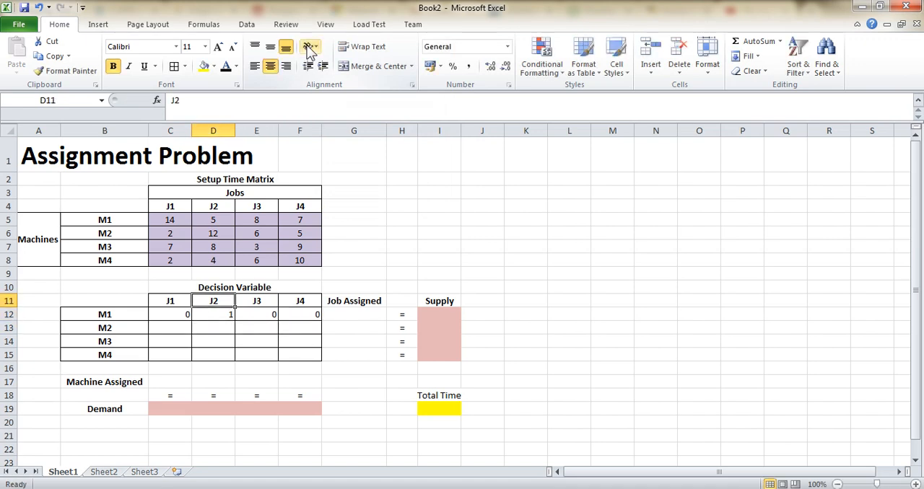
key(Down)
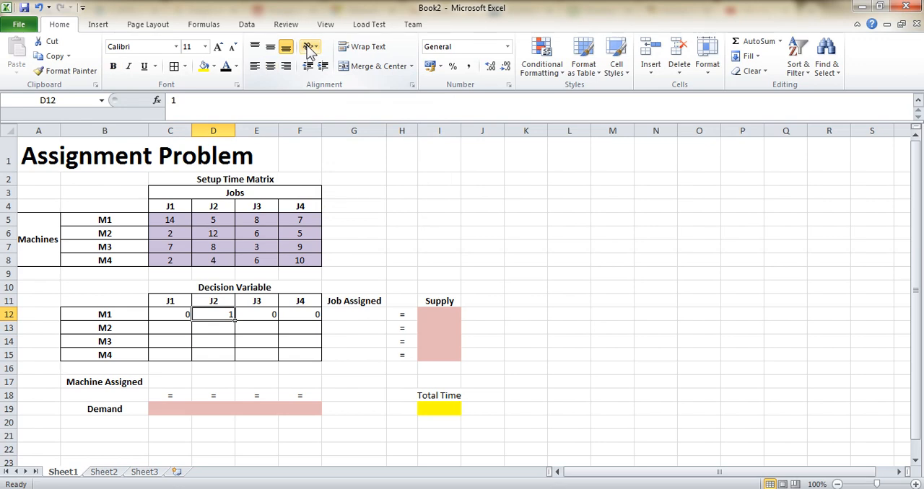
key(Down)
text(0)
key(Down)
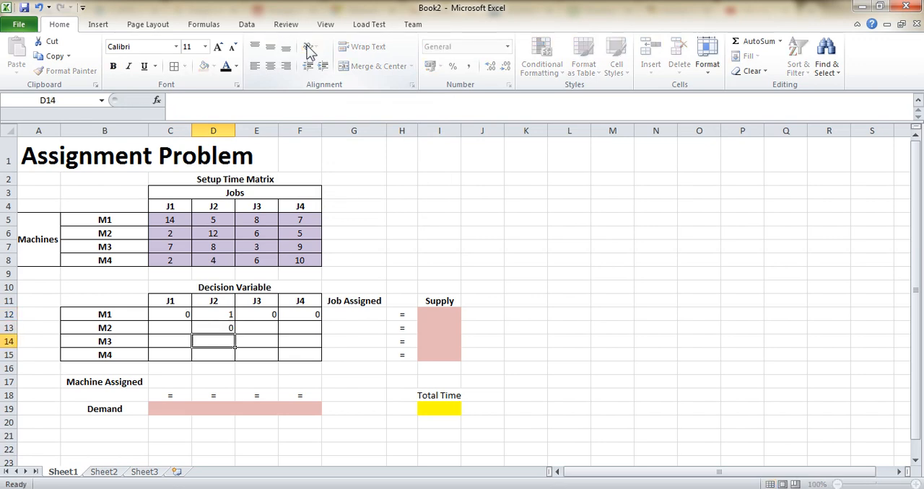
text(0)
key(Down)
text(0)
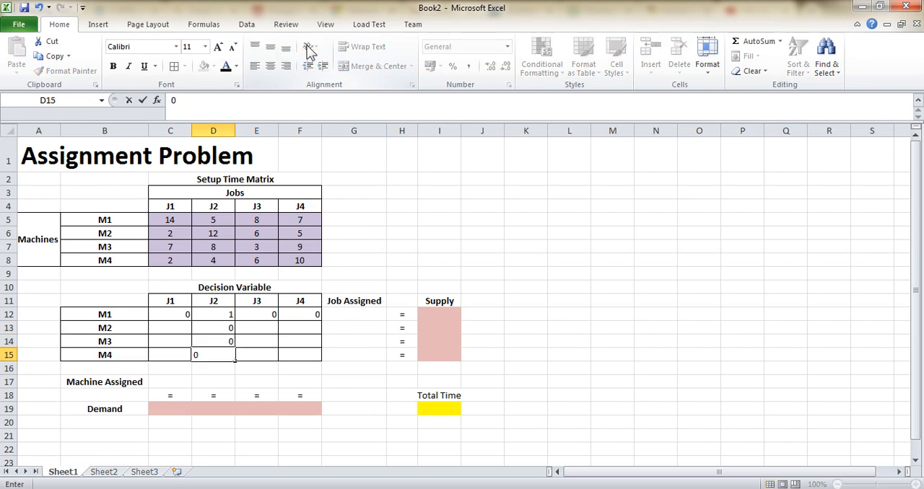
key(Return)
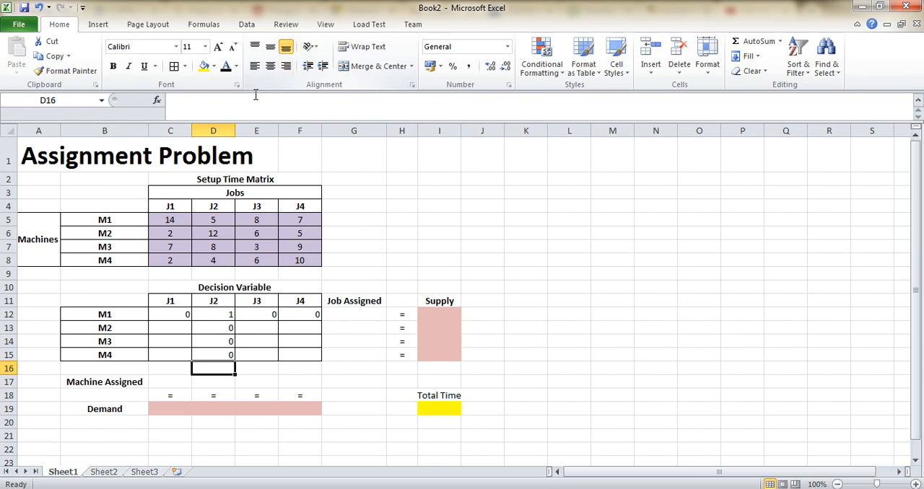
- Clear all values from the decision variable grid C12:F15
drag(170, 312, 294, 366)
key(Delete)
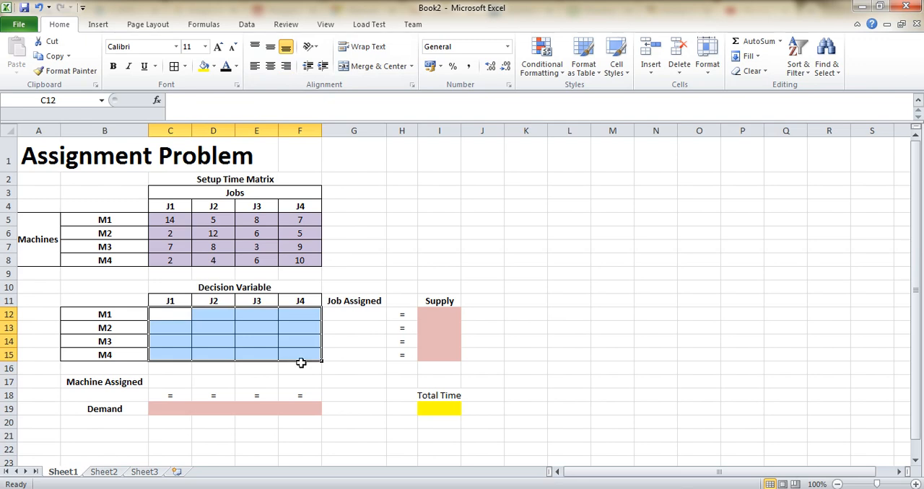
- Enter =SUM(C12:F12) as M1's job assigned total in G12 and fill it down to G15
click(349, 312)
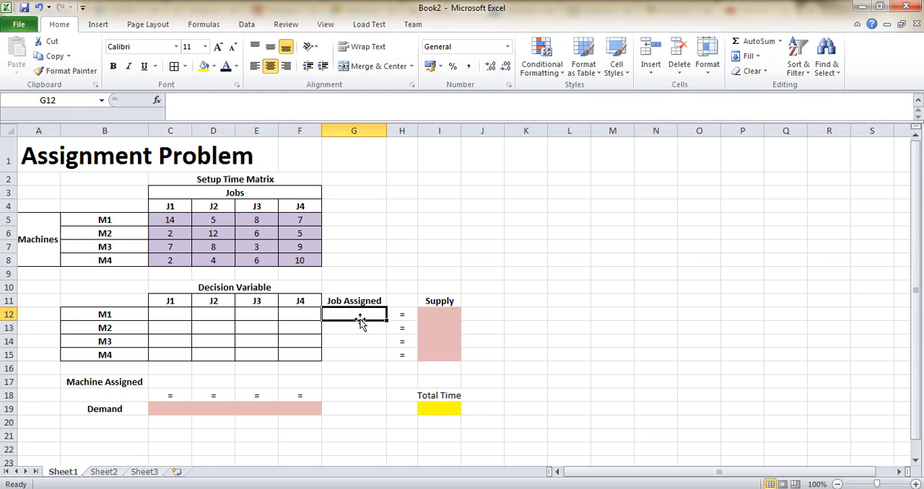
text(=sum()
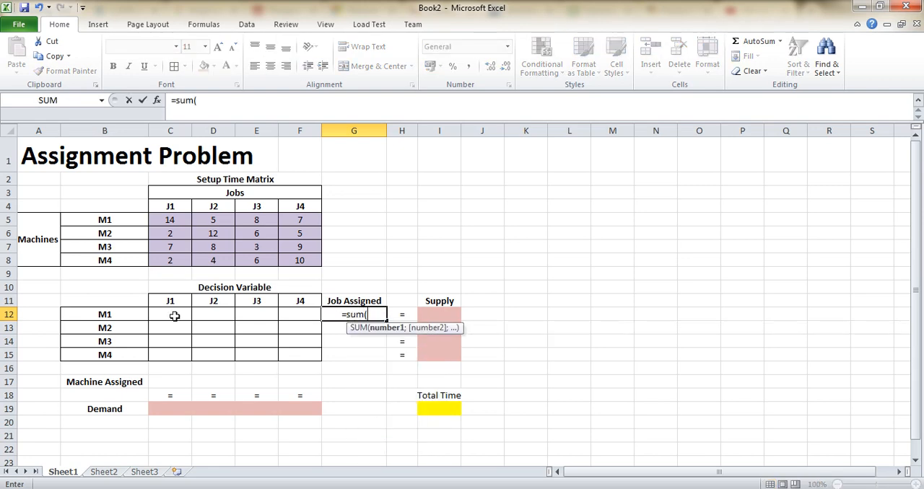
drag(173, 316, 299, 315)
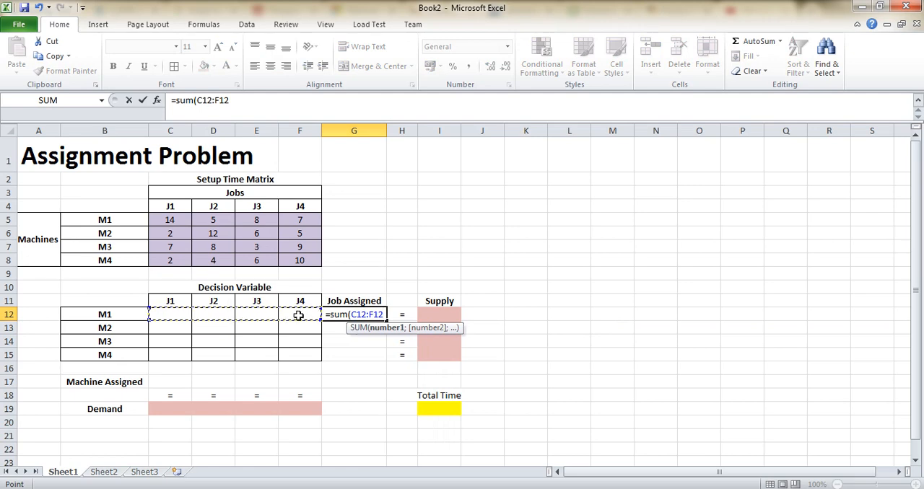
text())
key(Return)
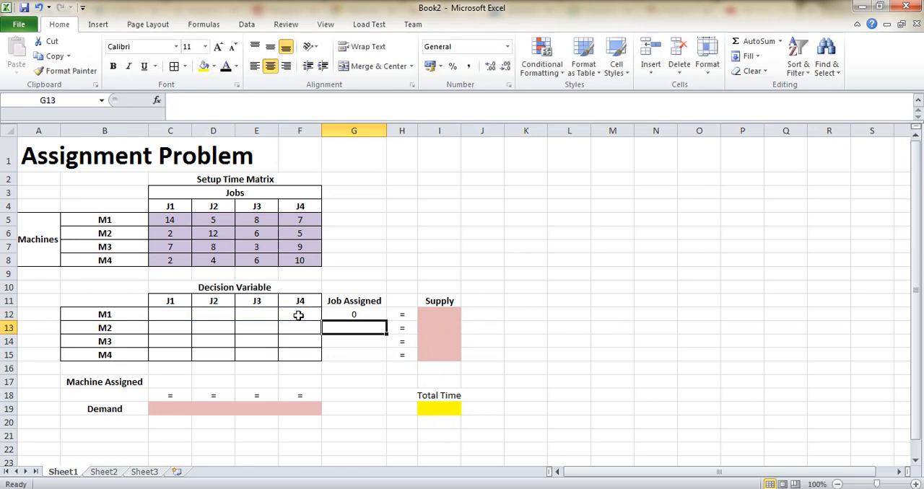
click(368, 310)
drag(387, 321, 389, 364)
- Enter =SUM(C12:C15) as J1's machine assigned total in C17 and fill it across to F17
click(169, 383)
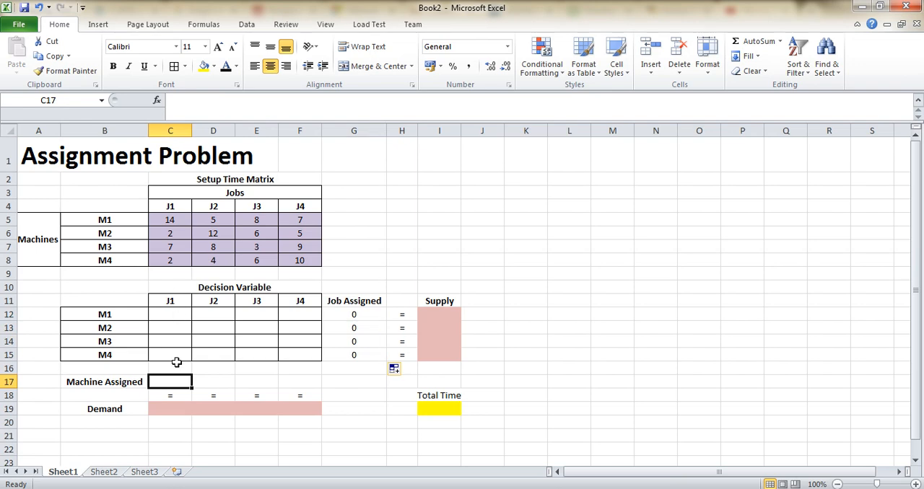
text(=sum()
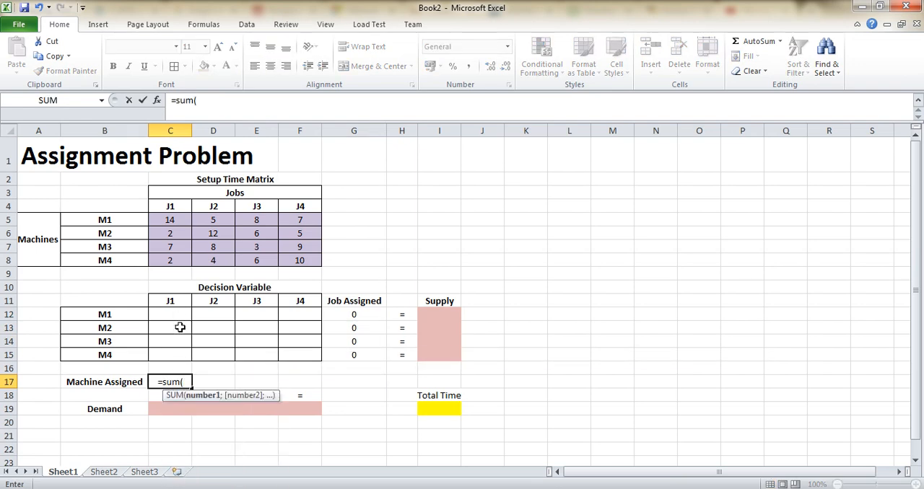
drag(169, 310, 169, 351)
text())
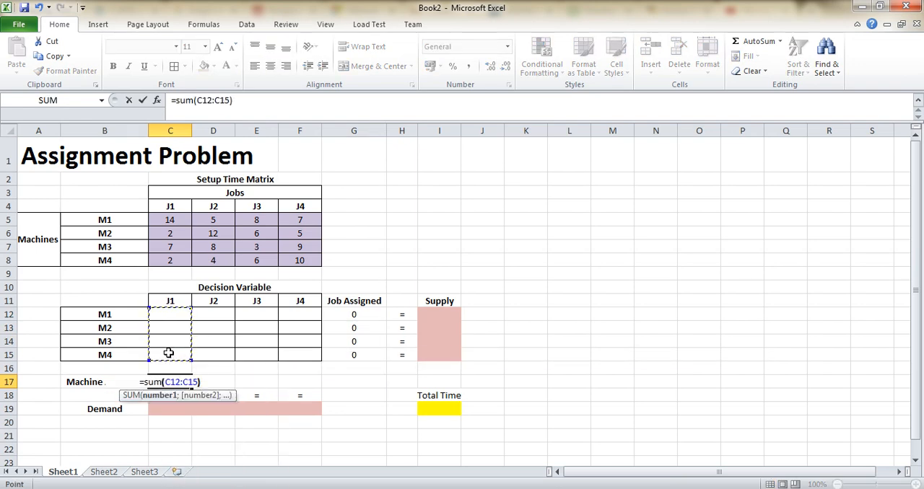
key(Return)
click(166, 381)
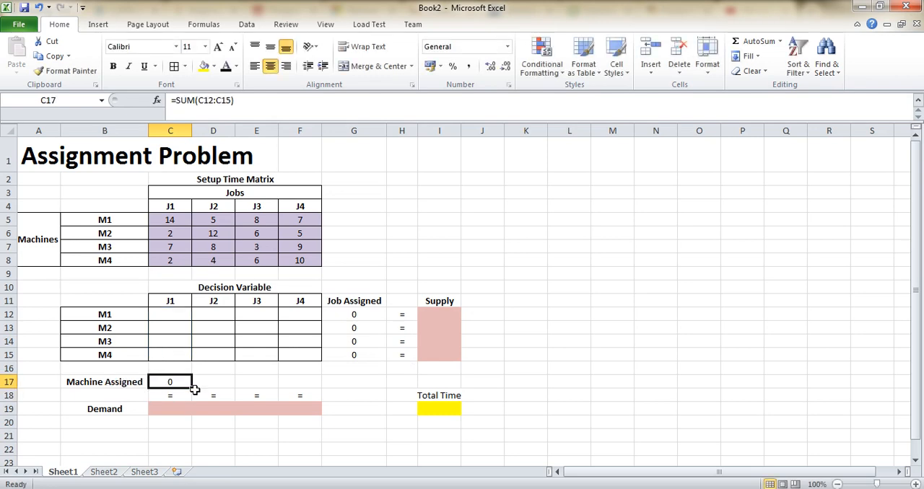
drag(191, 387, 316, 386)
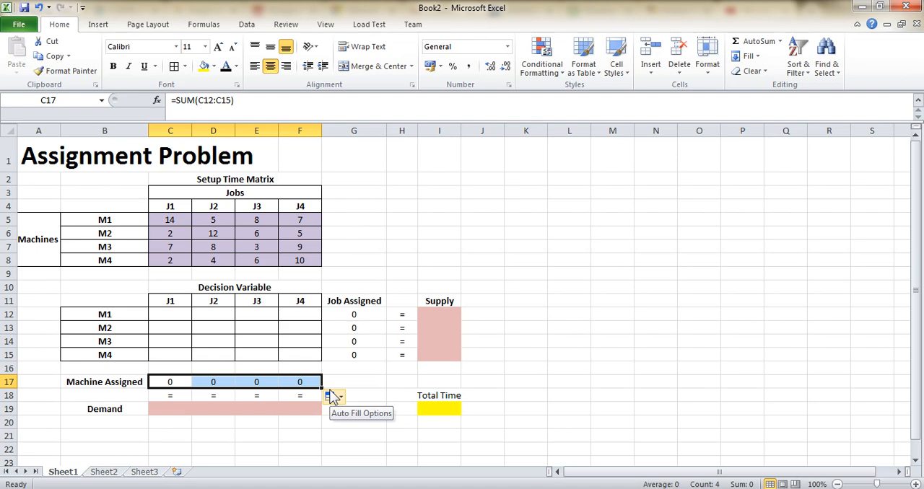
- Set the demand for each job J1 to J4 to 1
click(180, 408)
text(1)
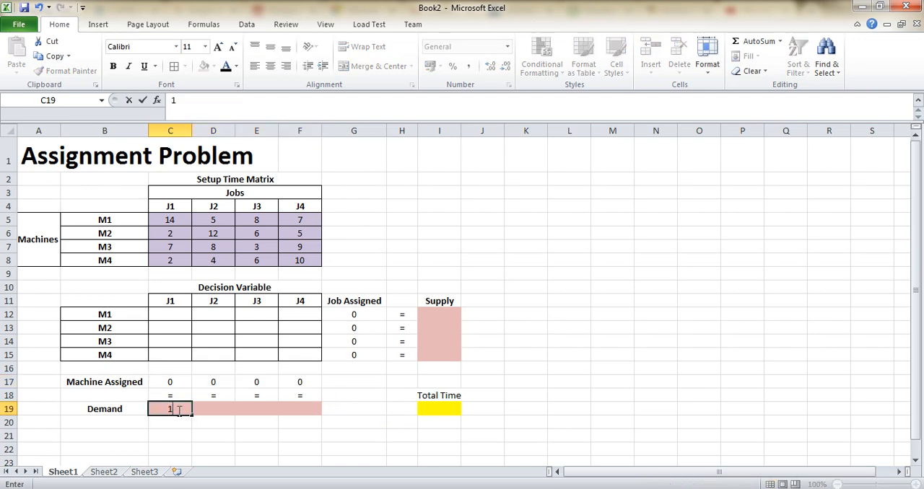
key(Tab)
text(1)
key(Tab)
text(1)
key(Tab)
text(1)
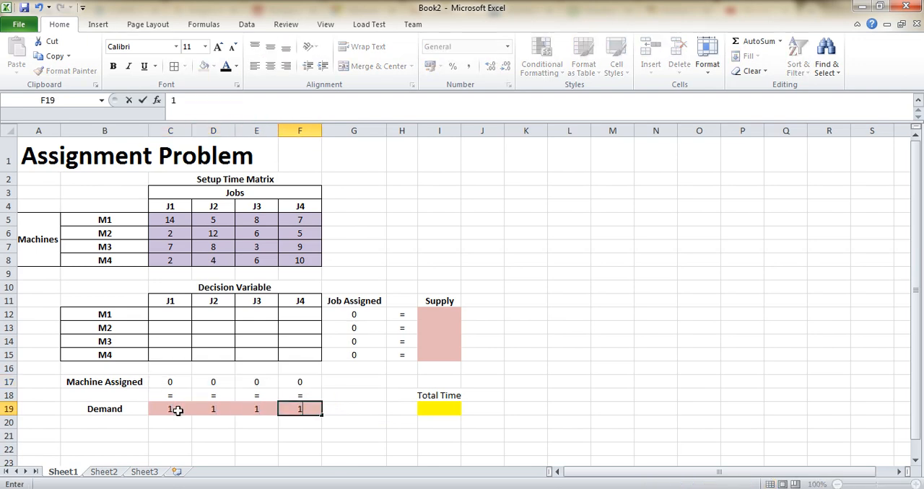
- Set the supply for each machine M1 to M4 to 1
click(443, 315)
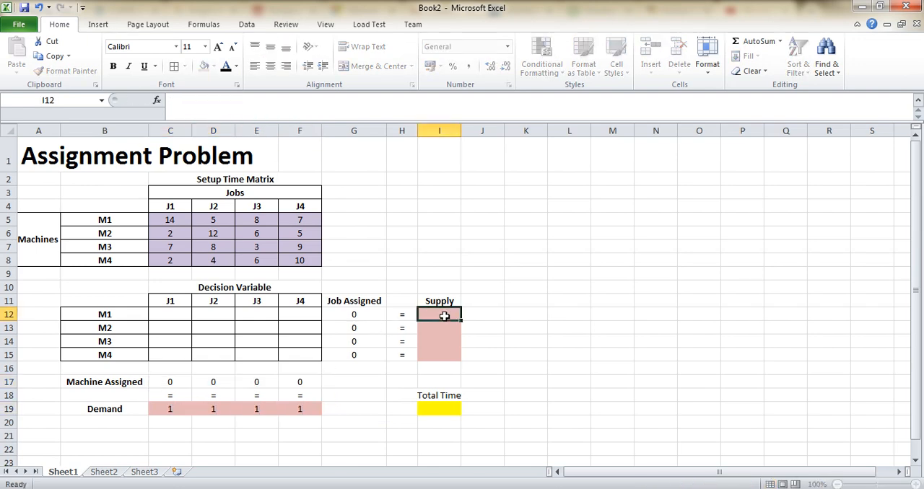
text(1)
key(Return)
text(1)
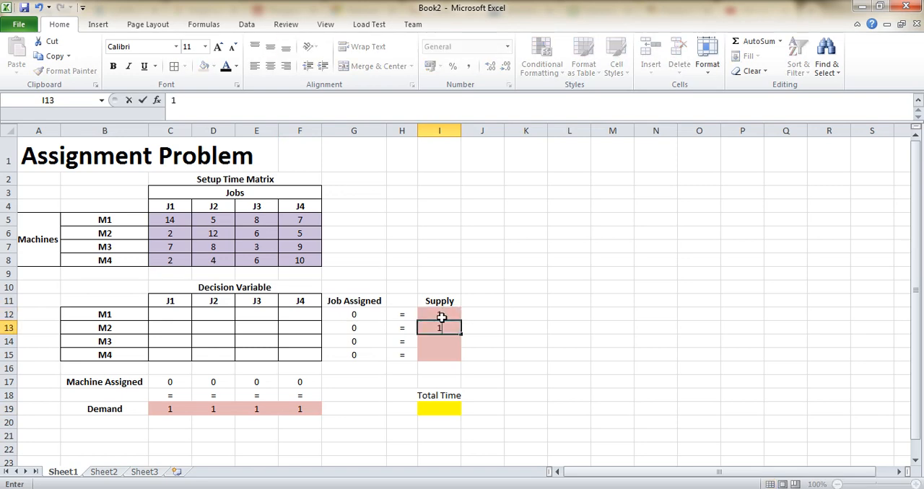
key(Return)
text(1)
key(Return)
text(1)
key(Return)
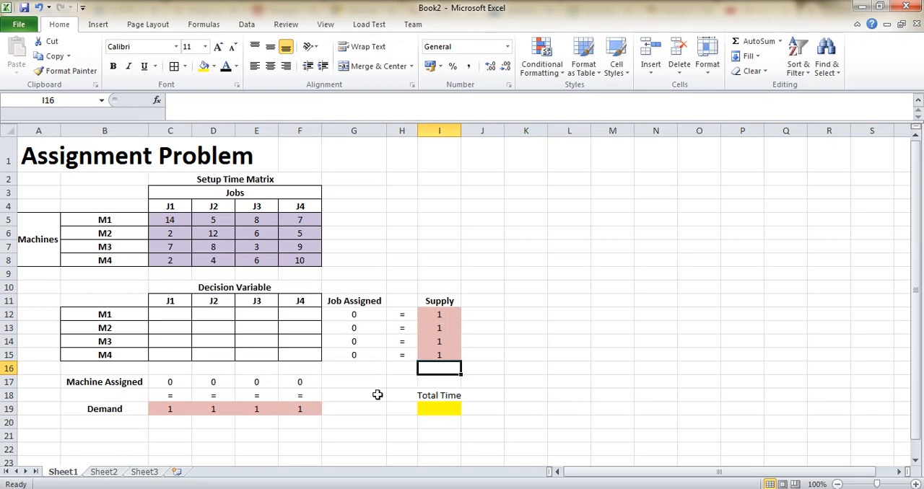
- Enter =SUMPRODUCT(time;C12:F15) in I19 as the total setup time
click(446, 407)
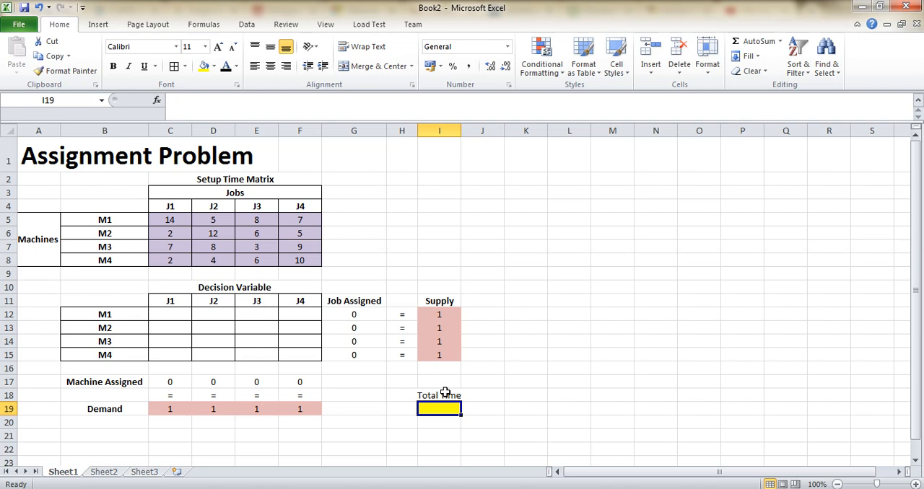
text(=su)
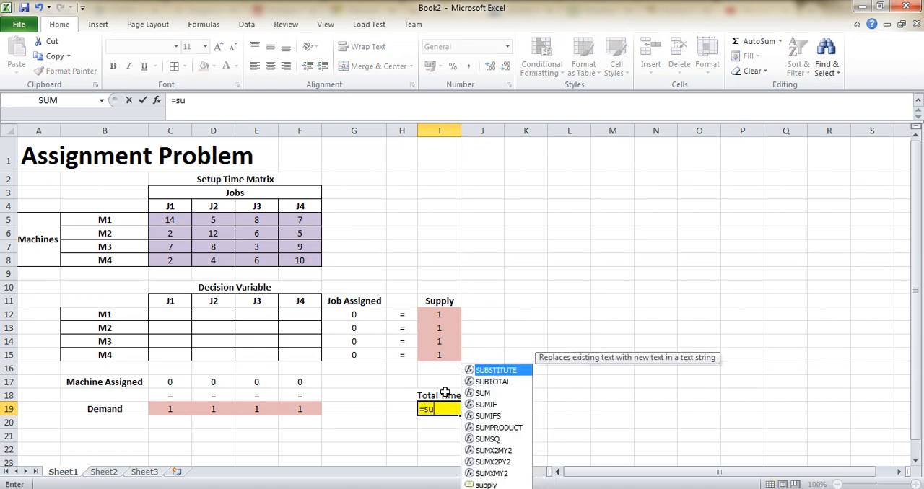
text(mproduct()
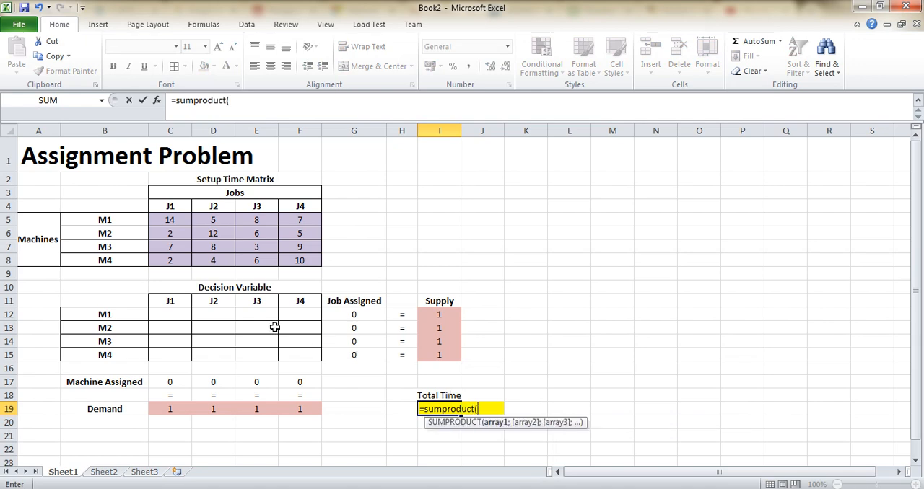
drag(164, 225, 308, 262)
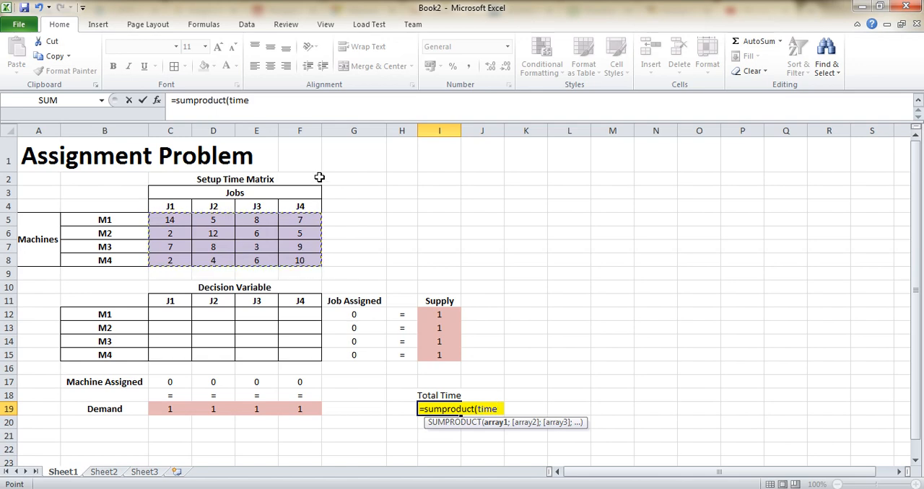
text(;)
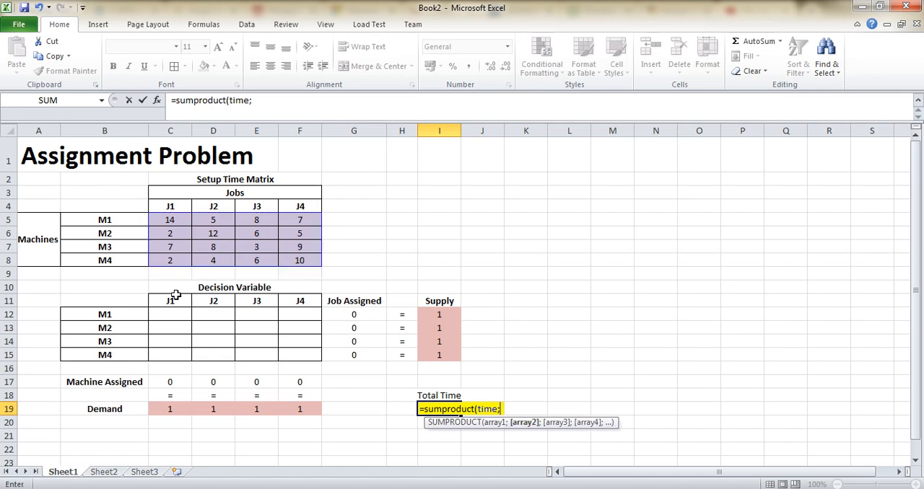
drag(168, 315, 301, 355)
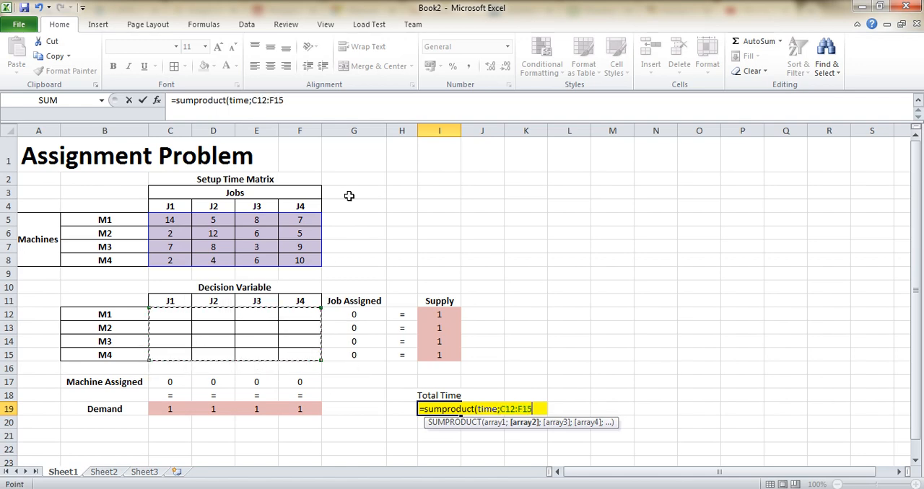
text())
key(Return)
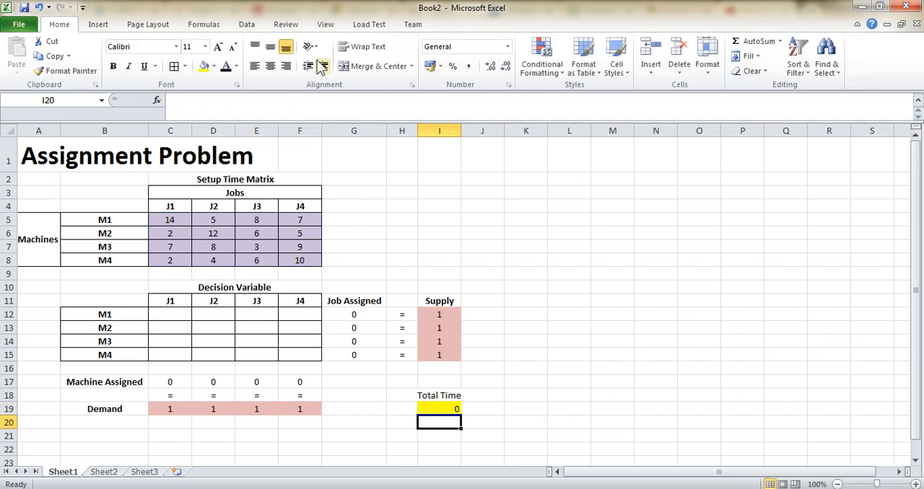
- Name the setup time matrix C5:F8 as time
drag(168, 222, 301, 258)
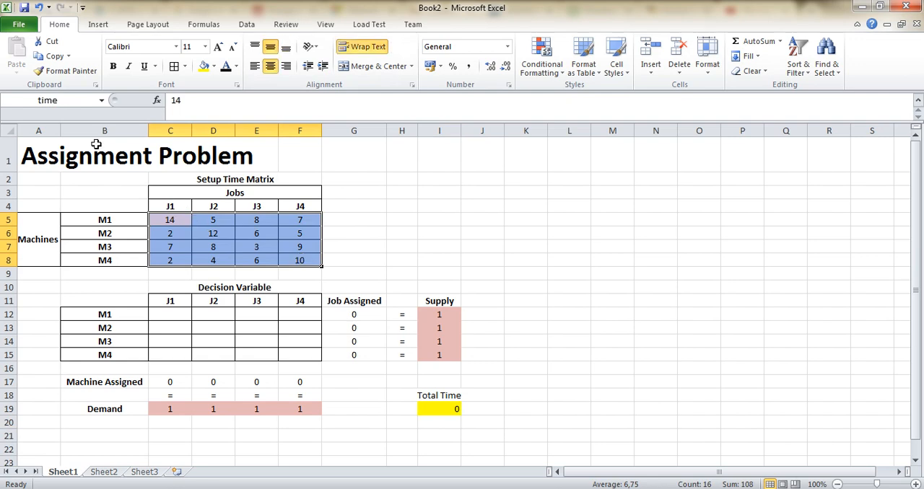
click(75, 102)
text(time)
key(Return)
- Name the decision variable range C12:F15 as assignment
drag(172, 315, 309, 359)
click(65, 100)
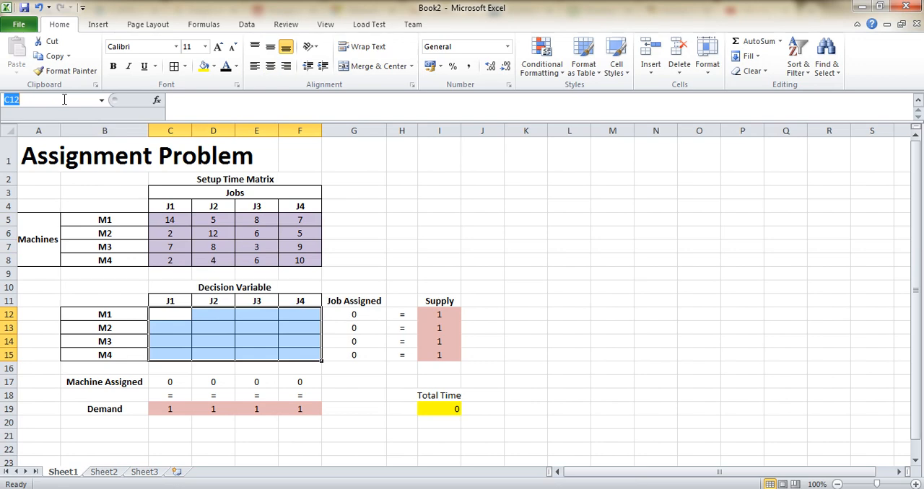
text(assignment)
key(Return)
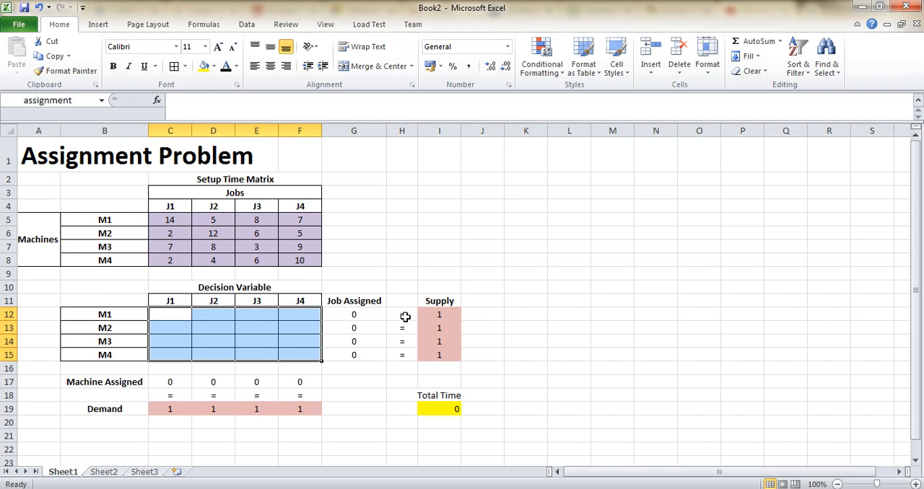
- Name the supply range I12:I15 as supply
drag(424, 320, 436, 354)
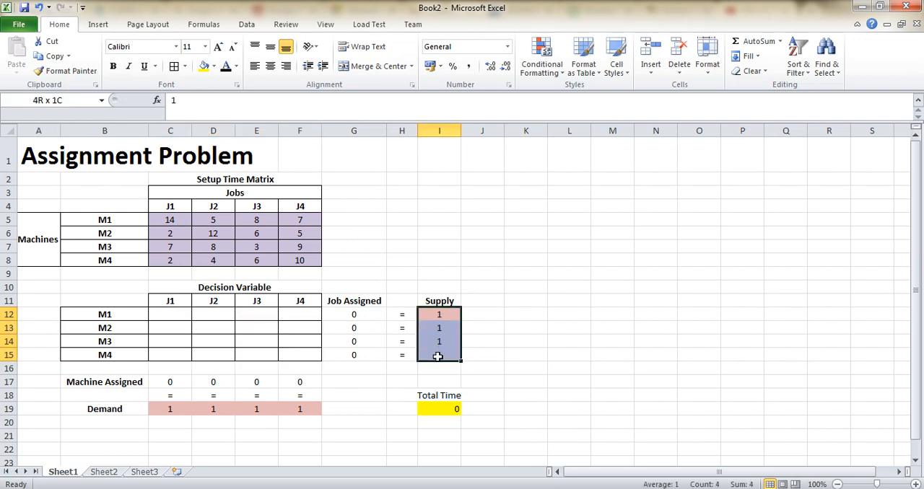
click(51, 101)
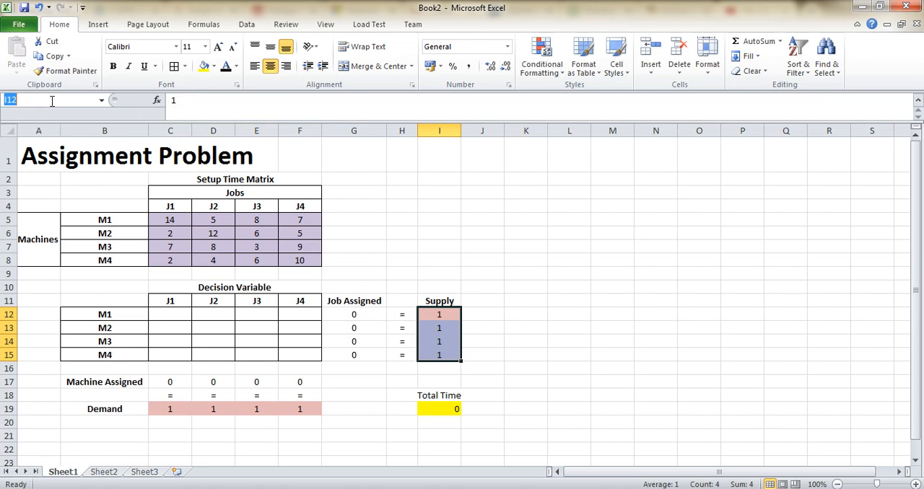
text(supply)
key(Return)
- Name the demand range C19:F19 as demand
drag(174, 406, 303, 409)
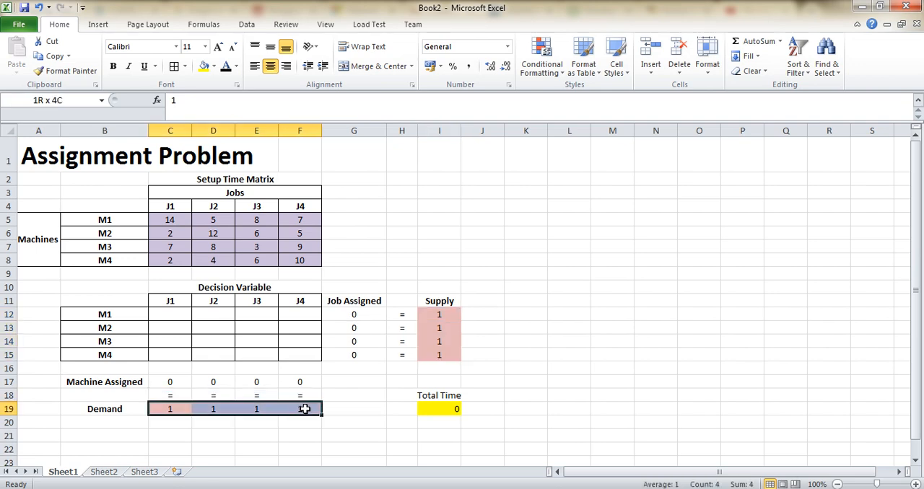
click(62, 99)
text(demand)
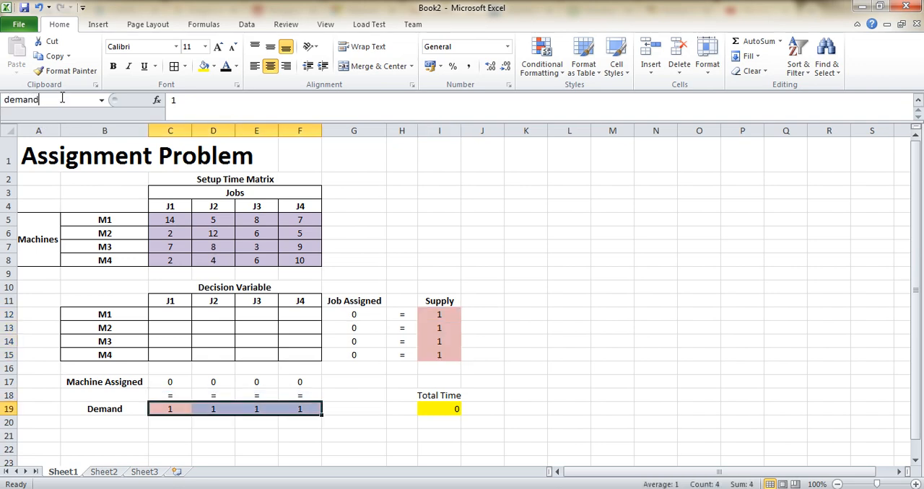
key(Return)
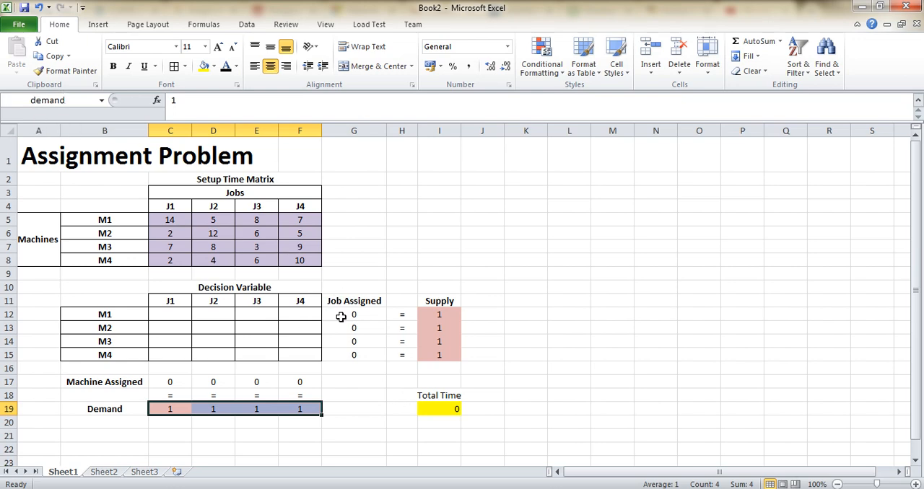
- Name the job assigned totals G12:G15 as jobA
drag(342, 317, 348, 355)
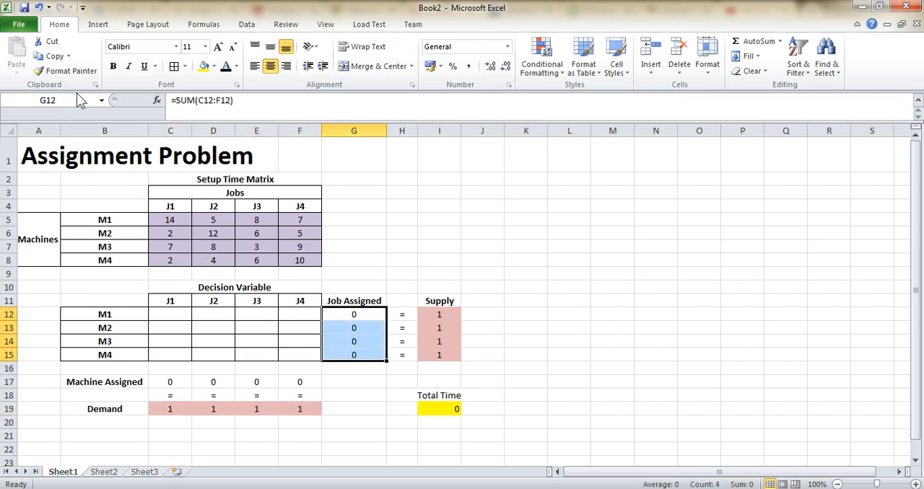
click(77, 99)
text(jobA)
key(Return)
- Name the machine assigned totals C17:F17 as machineA
drag(172, 383, 306, 385)
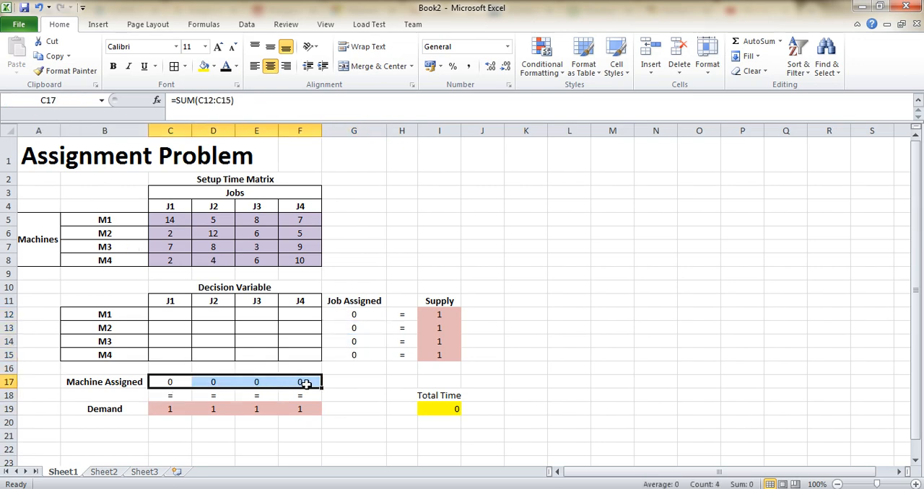
click(68, 99)
text(machi)
text(me)
key(BackSpace)
key(BackSpace)
text(nes)
key(BackSpace)
text(A)
key(Return)
- Name the total time cell I19 as totaltime
click(429, 408)
click(64, 101)
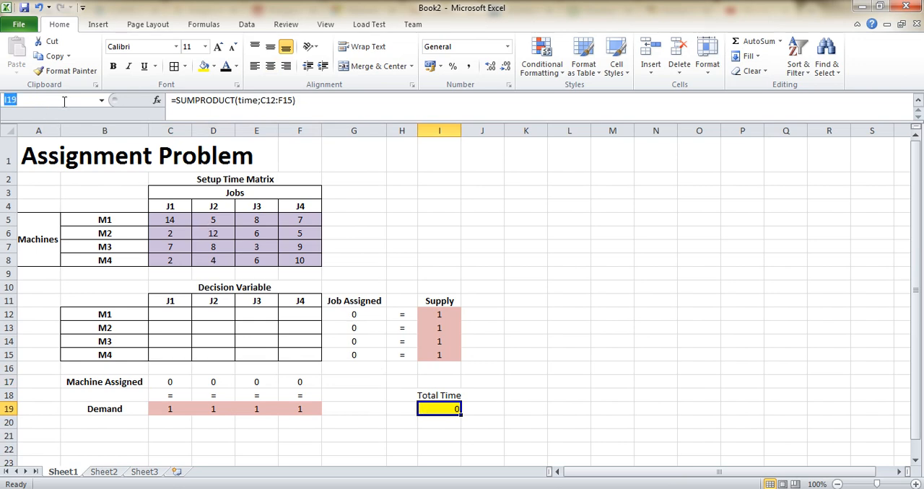
text(totltime)
key(BackSpace)
key(BackSpace)
key(BackSpace)
key(BackSpace)
key(BackSpace)
text(altime)
key(Return)
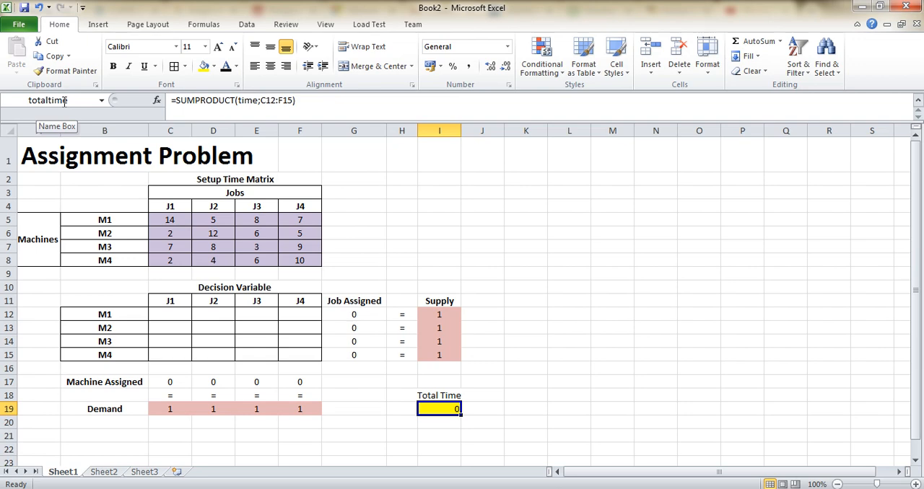
- Check in the Excel options that the Solver Add-in is among the active add-ins
click(248, 25)
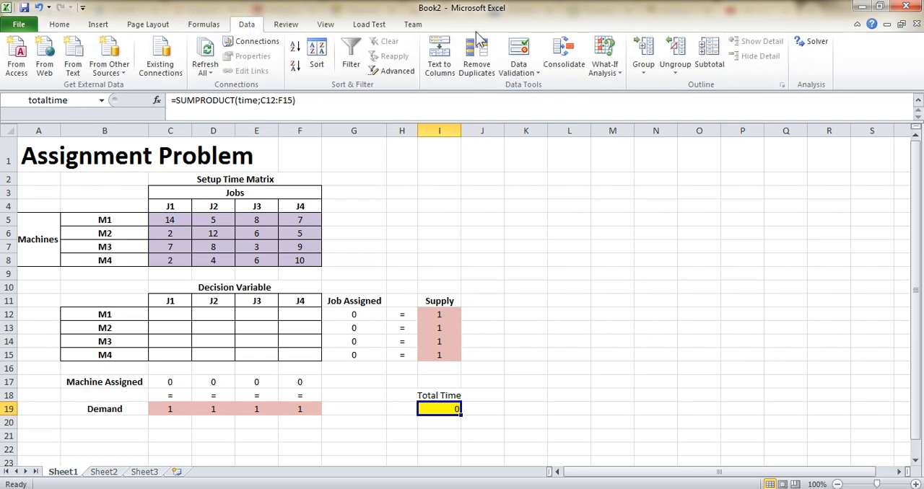
click(816, 45)
click(18, 25)
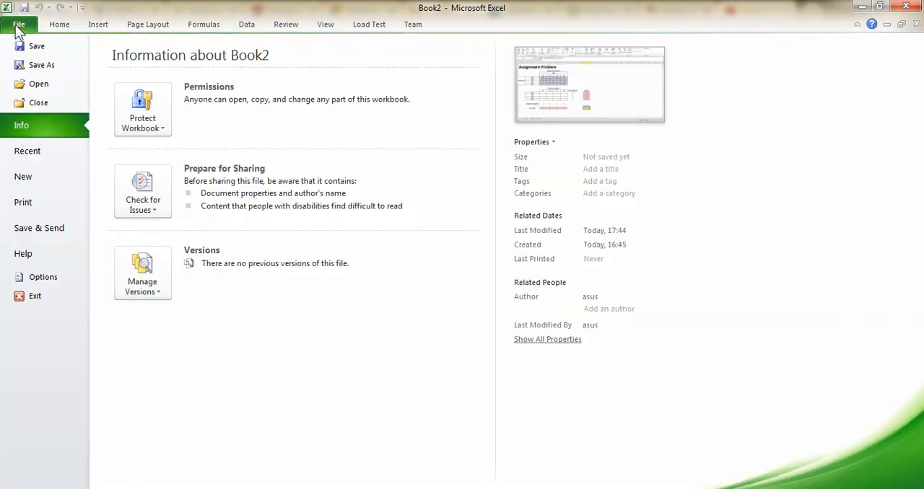
click(43, 278)
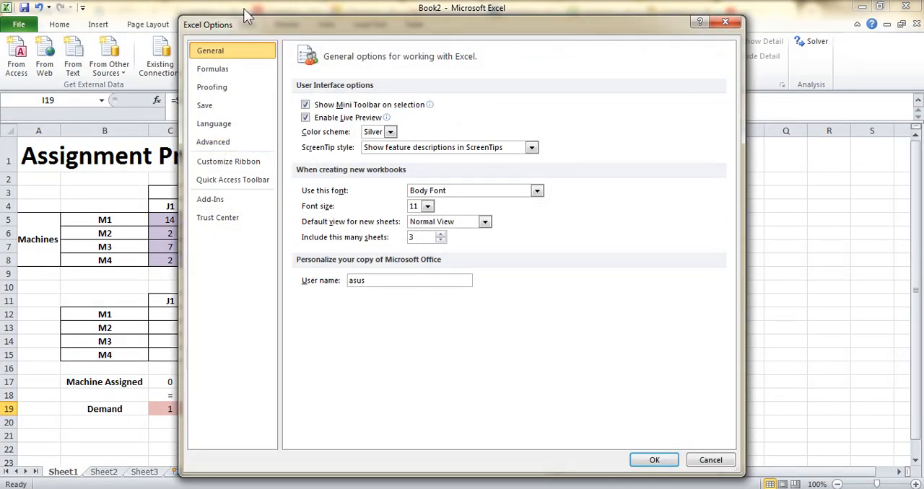
click(225, 200)
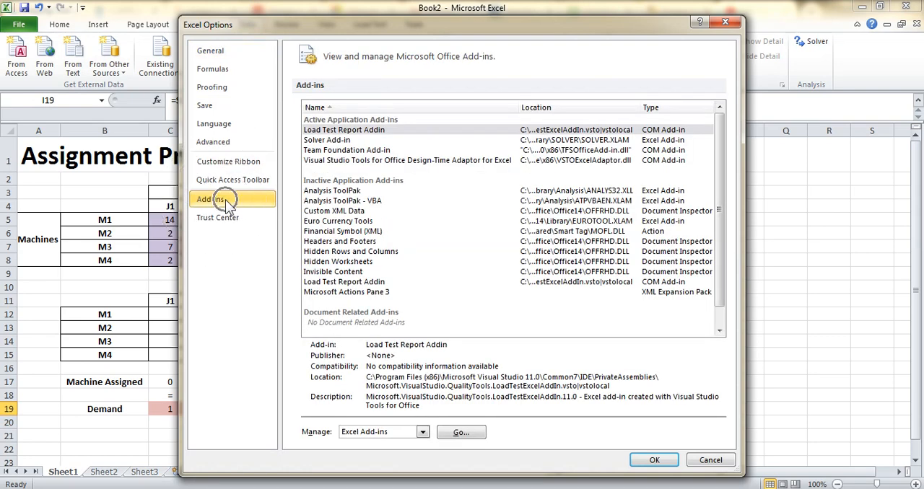
click(320, 141)
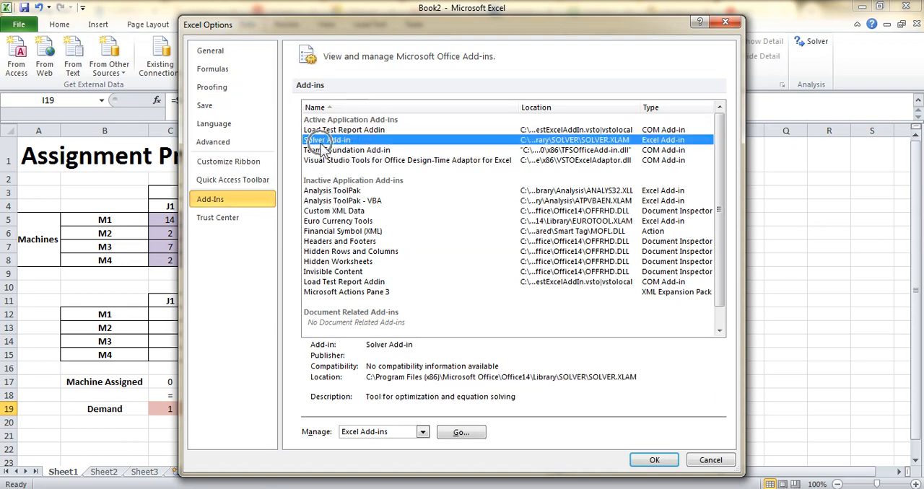
click(654, 460)
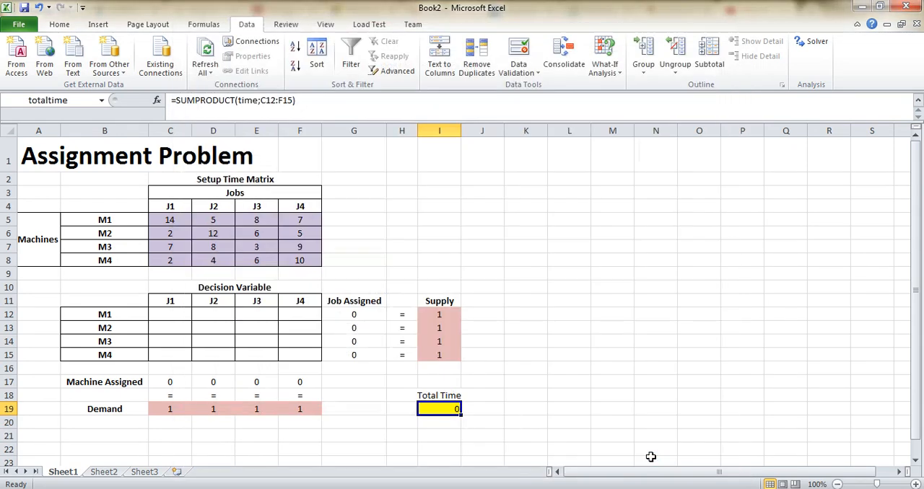
- Open Solver, set the objective to minimize I19 and the changing variable cells to C12:F15
click(249, 28)
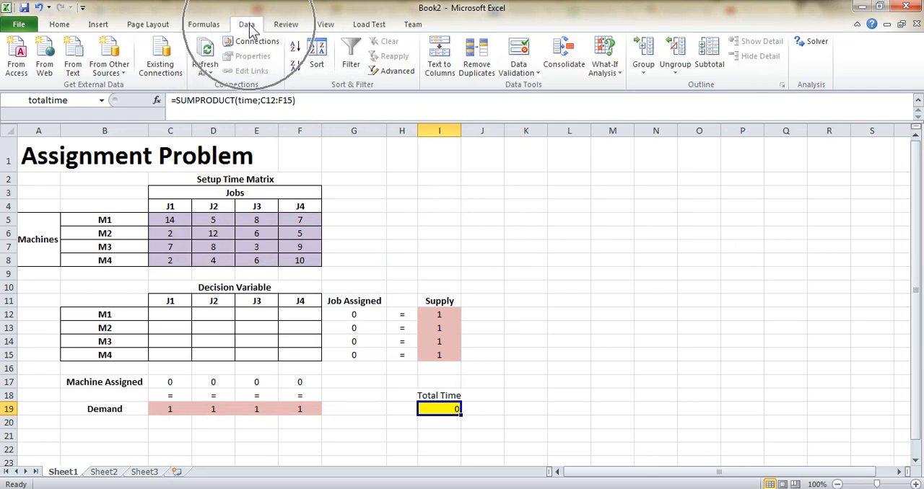
click(812, 45)
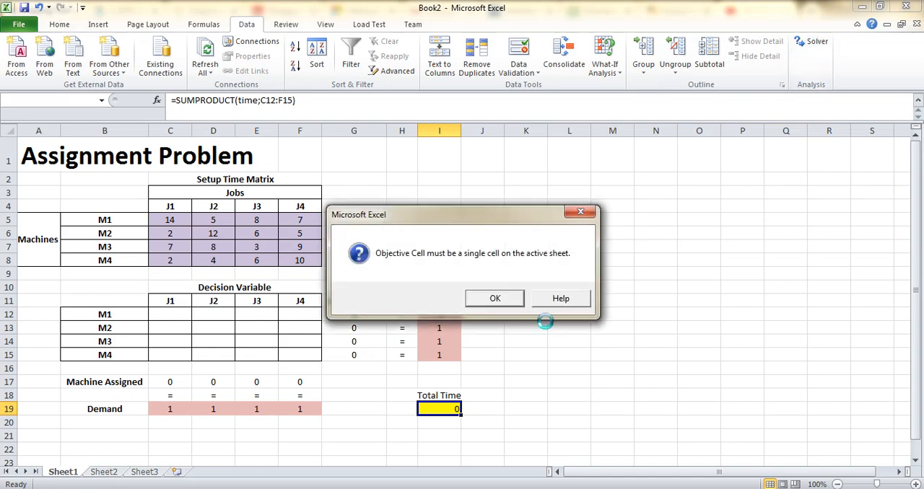
click(507, 298)
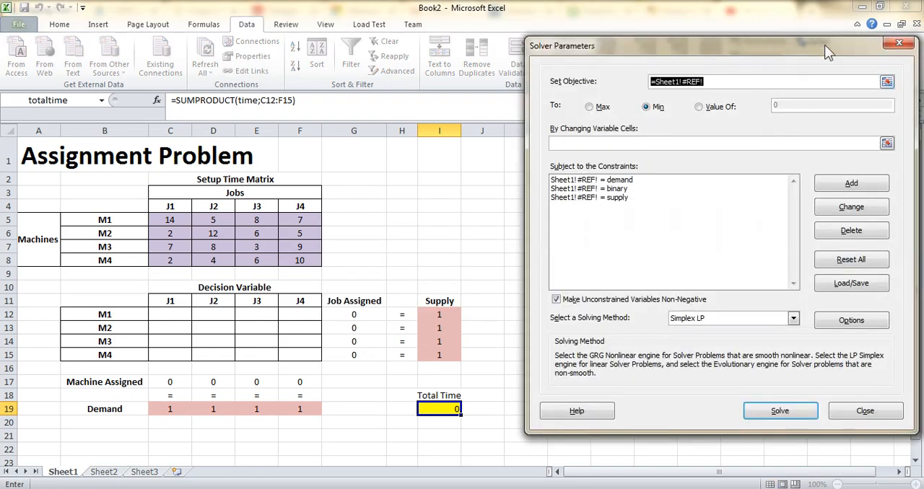
mouse_move(824, 45)
mouse_down()
mouse_move(710, 40)
mouse_move(846, 38)
mouse_move(824, 43)
mouse_up()
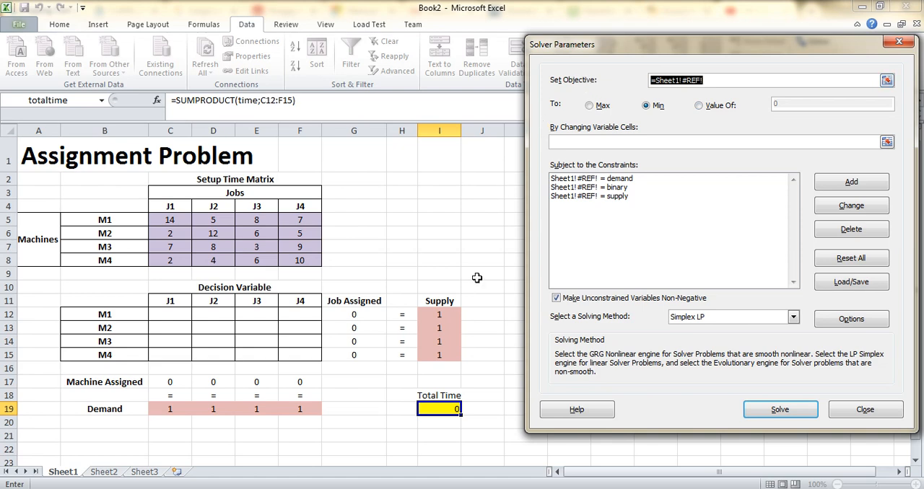
click(438, 408)
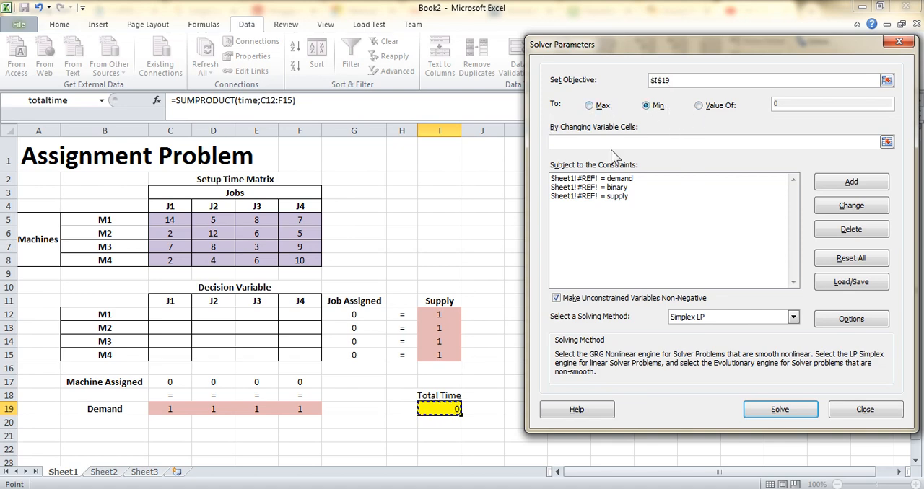
click(646, 107)
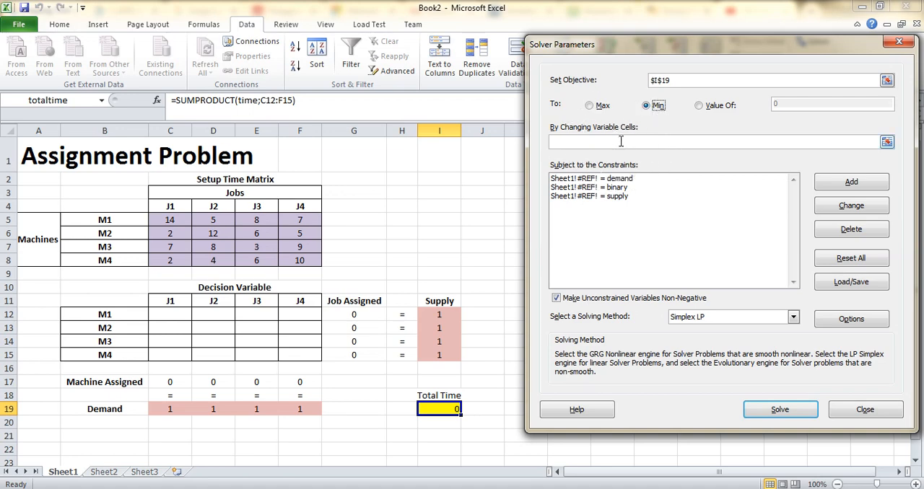
click(583, 143)
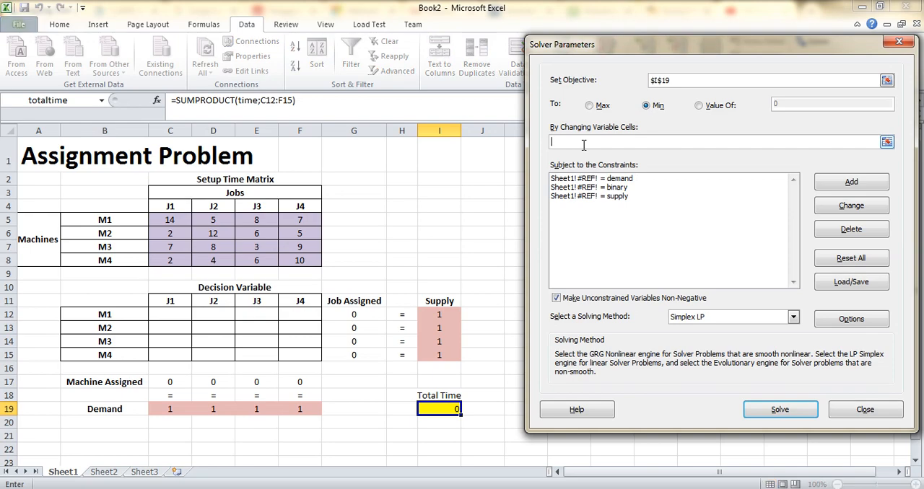
drag(174, 315, 299, 357)
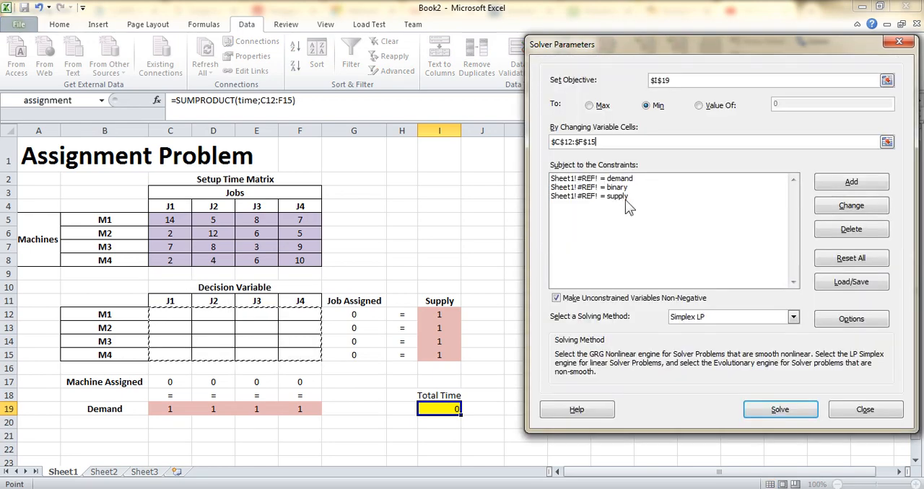
- Delete the three broken #REF! constraints from the Solver constraint list
click(654, 185)
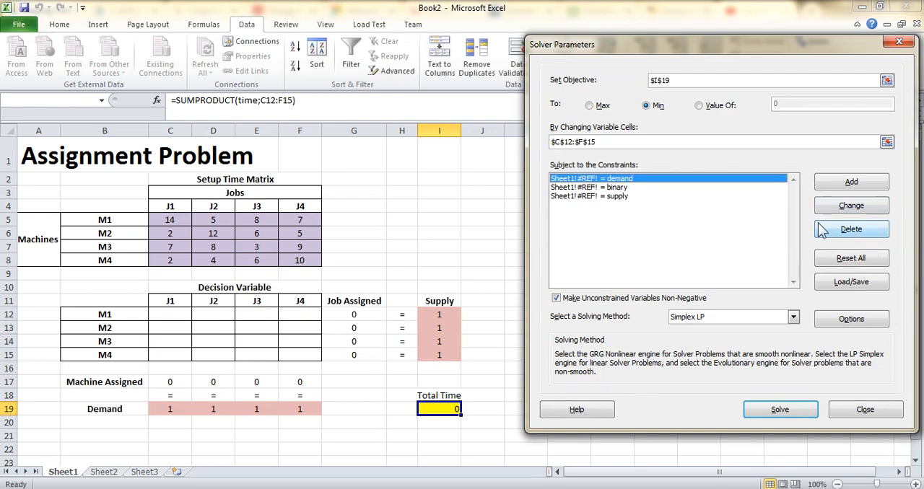
click(851, 229)
click(634, 180)
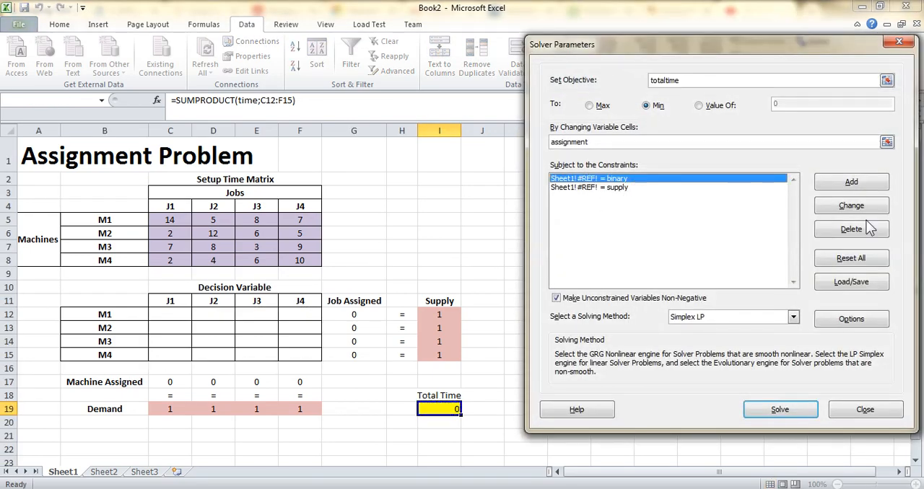
click(849, 228)
click(625, 180)
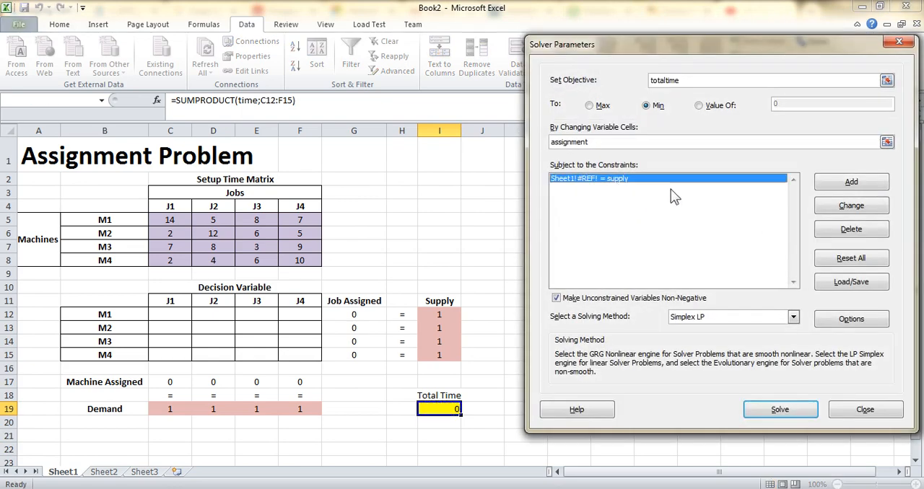
click(839, 231)
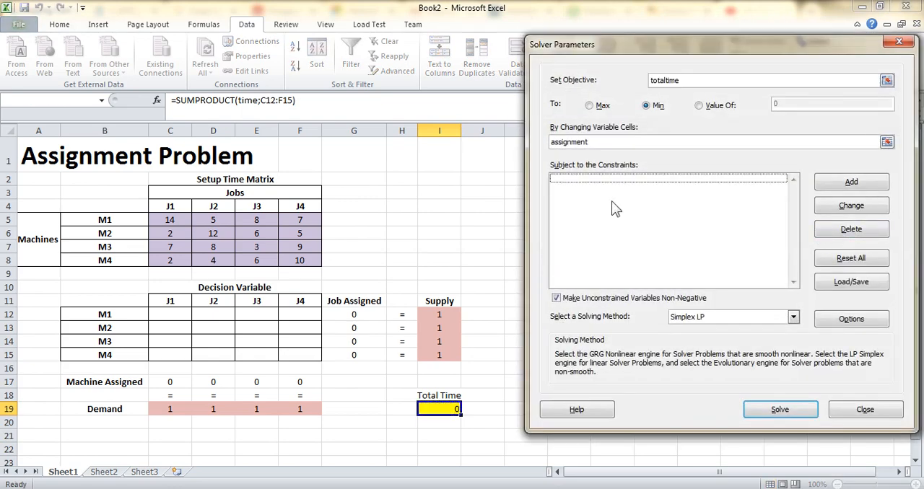
- Add a constraint requiring the job assigned cells G12:G15 to equal the supply cells I12:I15
click(851, 183)
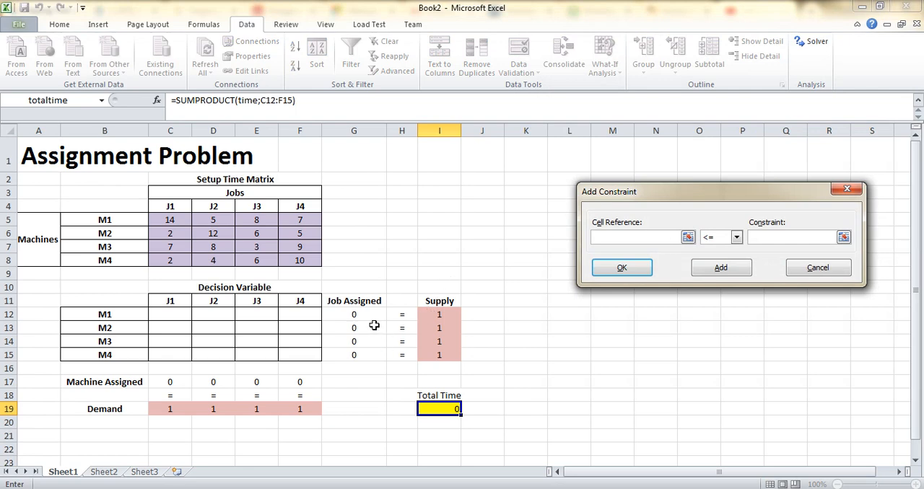
drag(352, 315, 353, 354)
click(736, 238)
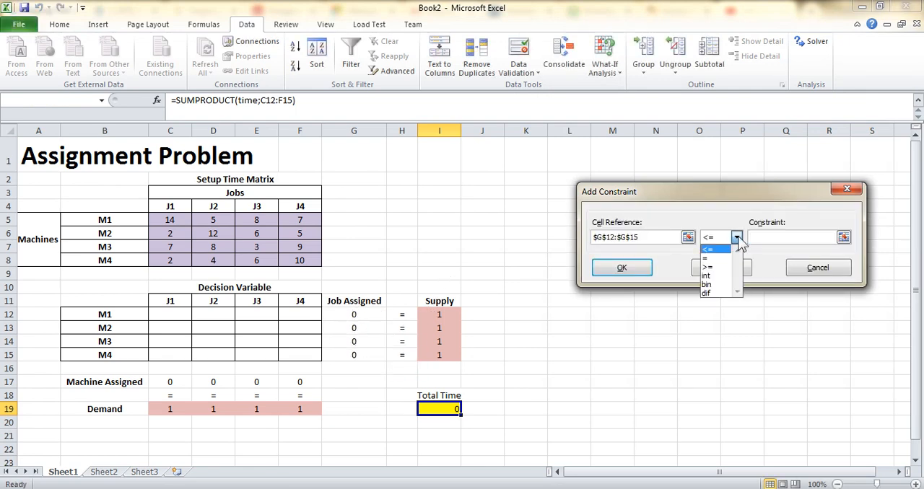
click(721, 259)
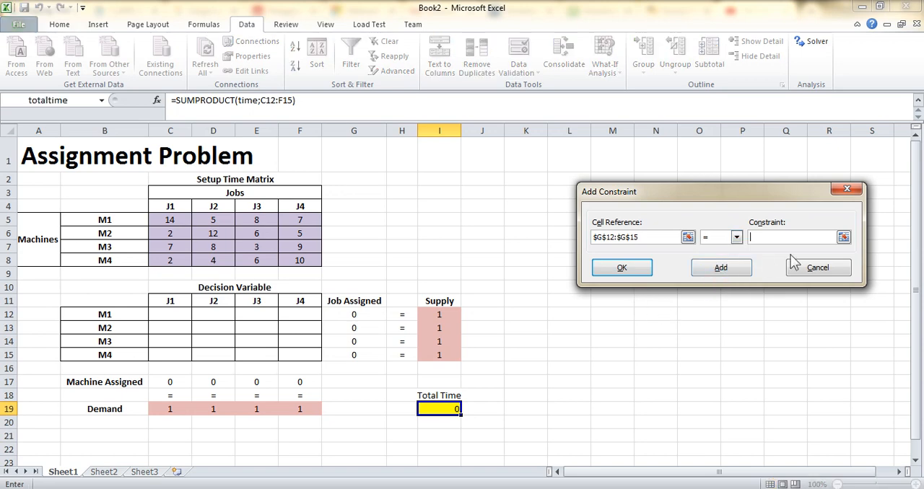
click(843, 237)
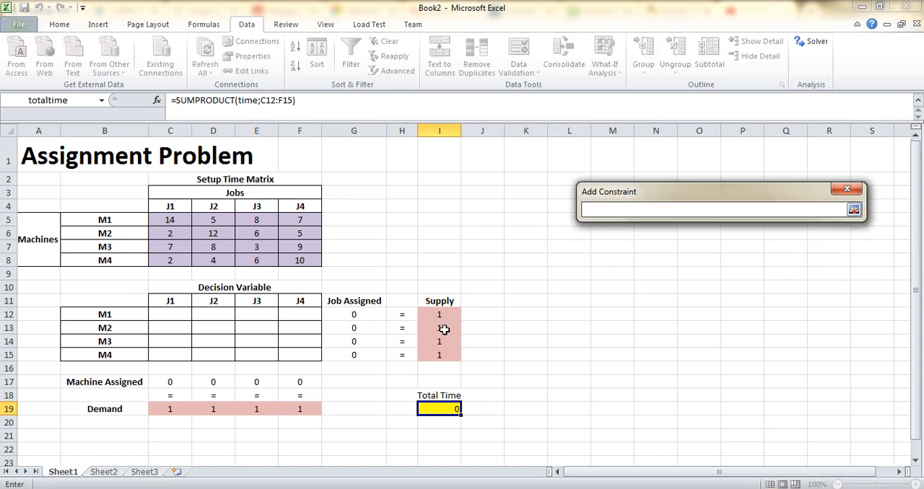
drag(443, 315, 440, 354)
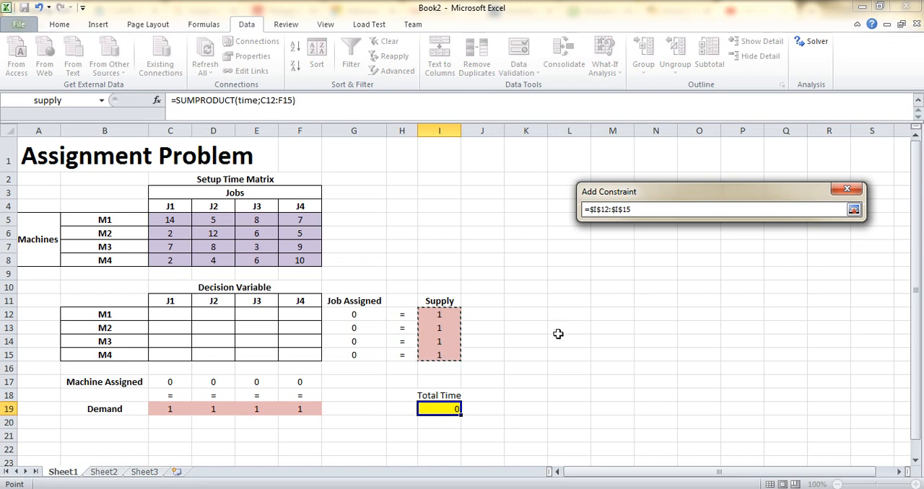
key(Return)
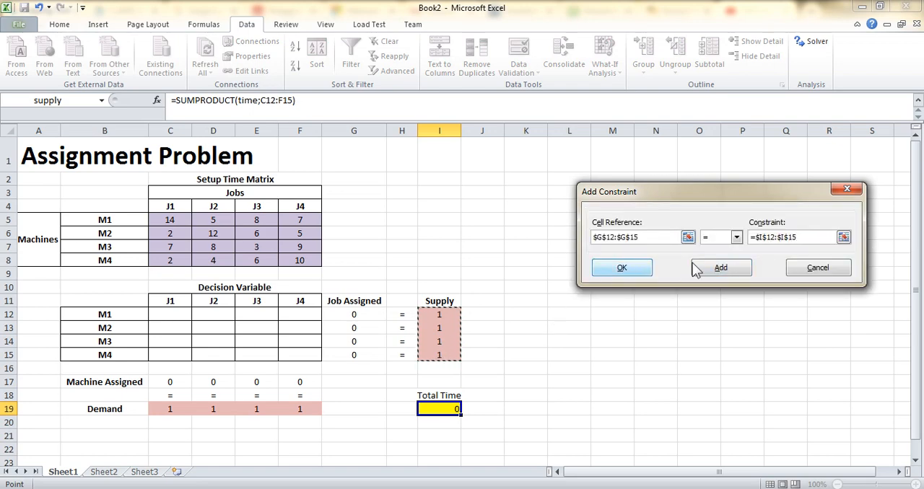
click(720, 271)
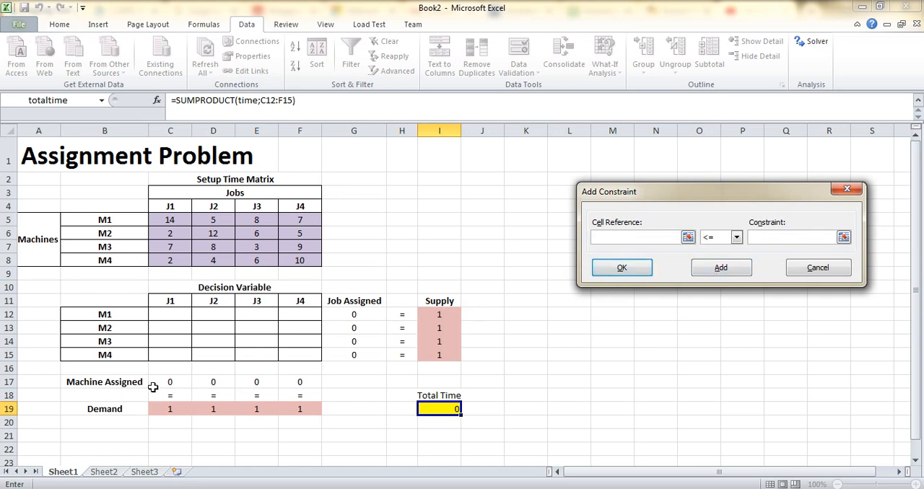
- Add a constraint requiring the machine assigned cells C17:F17 to equal the demand cells C19:F19
drag(153, 388, 317, 381)
click(735, 237)
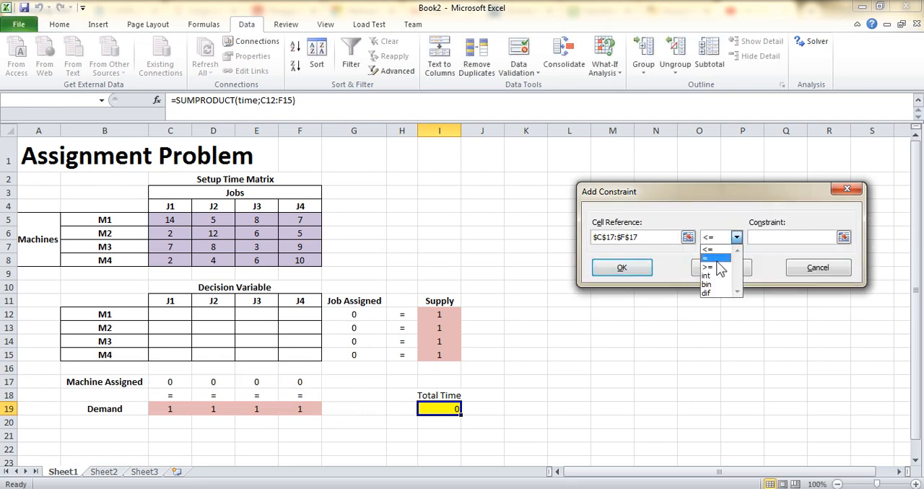
click(716, 258)
click(790, 238)
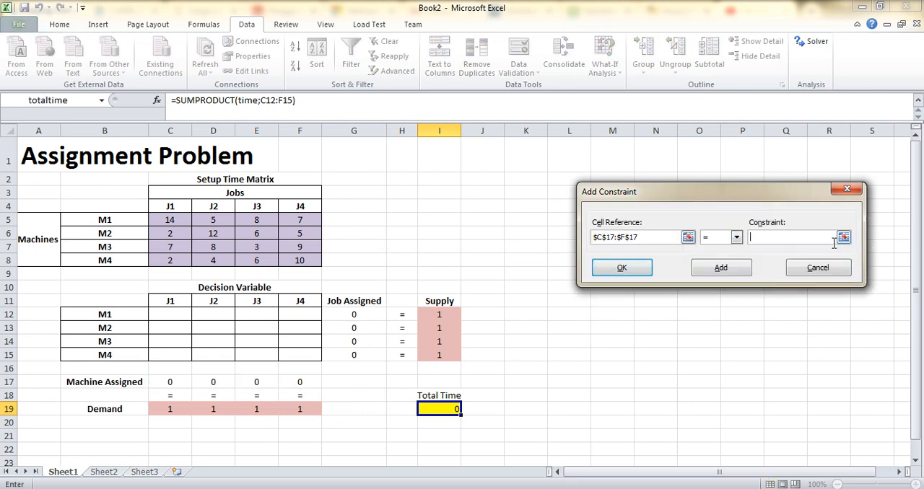
drag(176, 410, 315, 412)
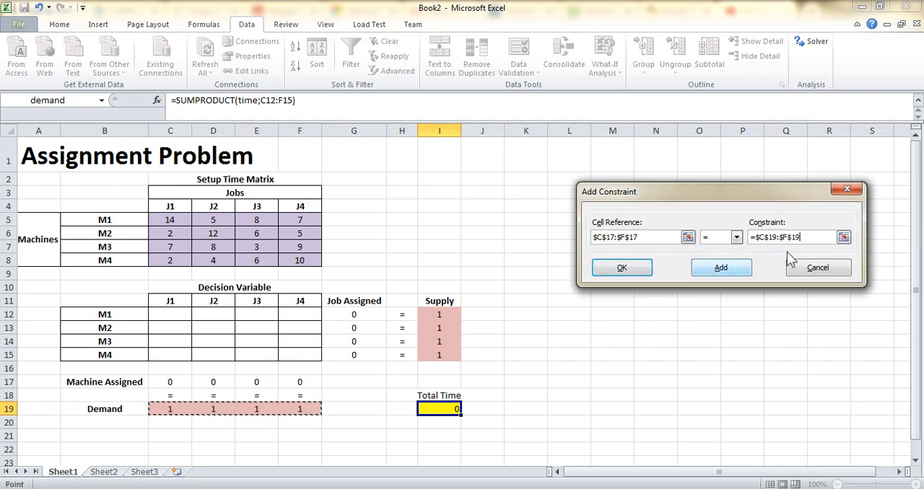
click(718, 272)
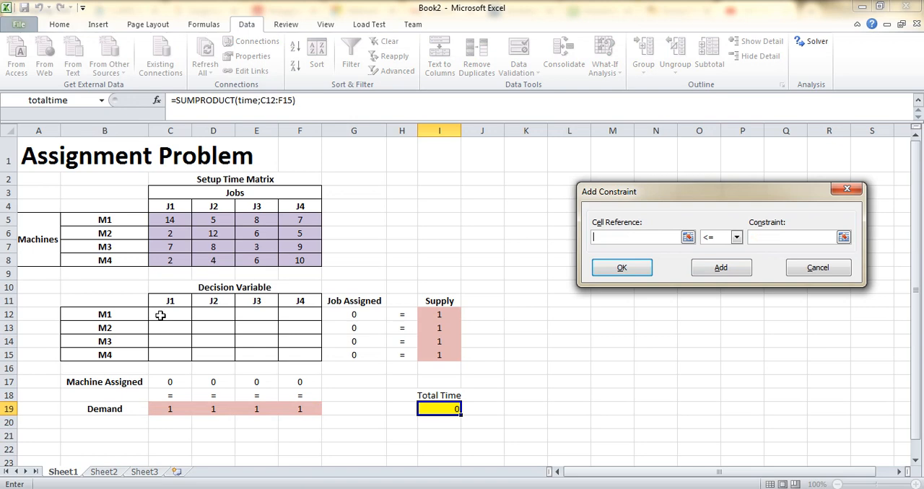
- Add a binary constraint on the decision variable cells C12:F15 and close the constraint dialog
drag(160, 312, 303, 360)
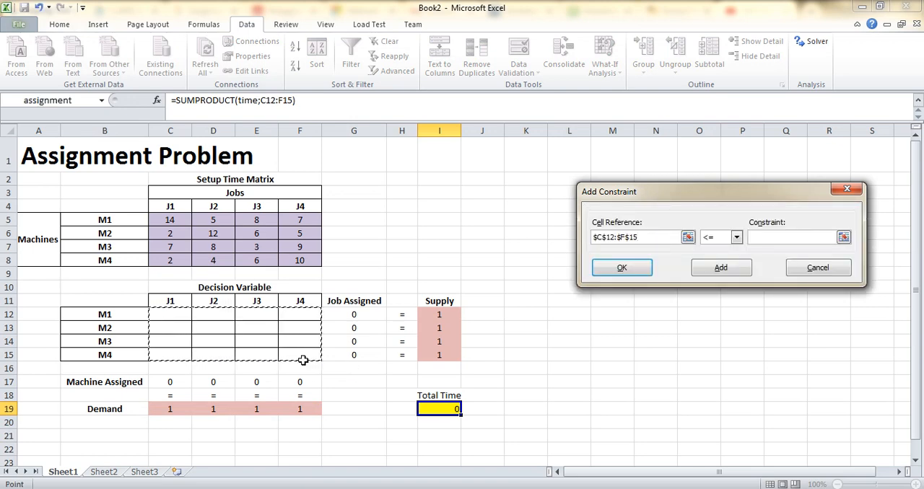
click(736, 237)
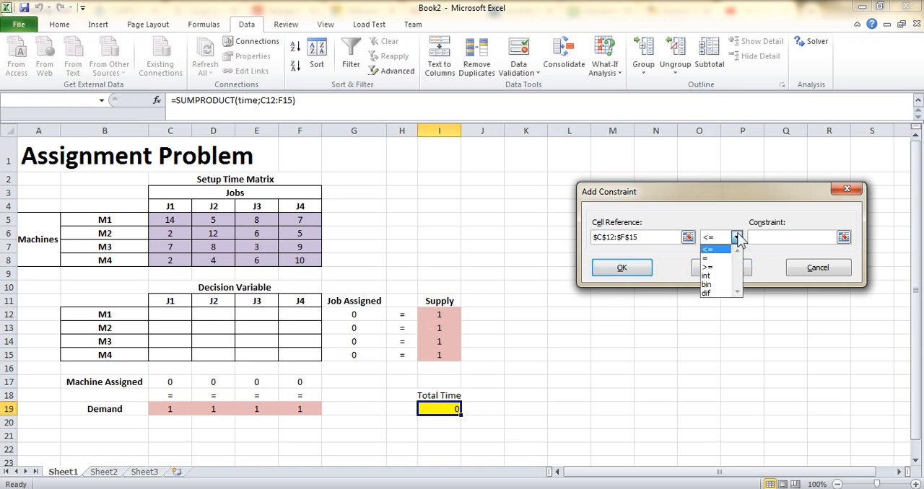
click(718, 285)
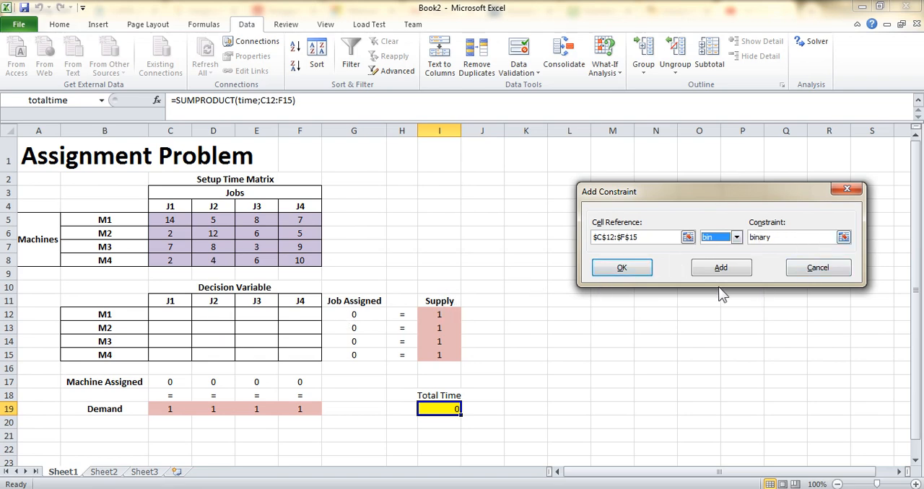
click(616, 272)
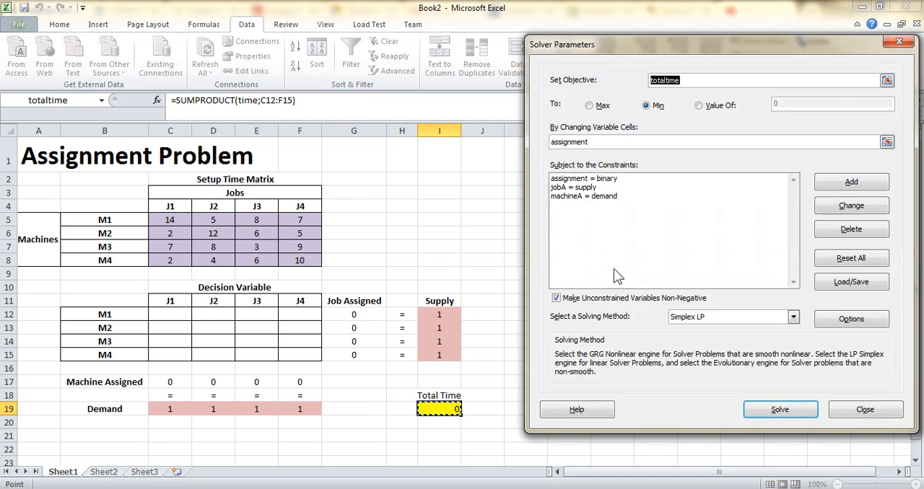
- Solve the model with the Simplex LP method and keep the Solver solution
click(572, 180)
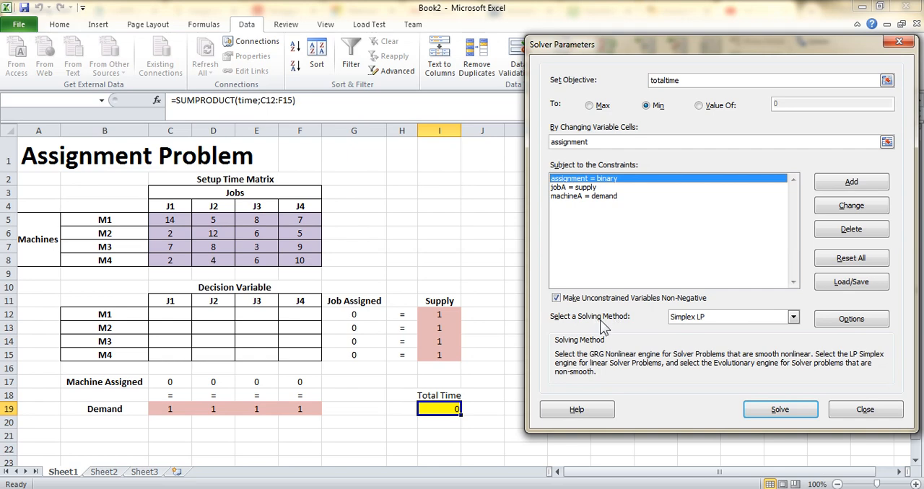
click(697, 318)
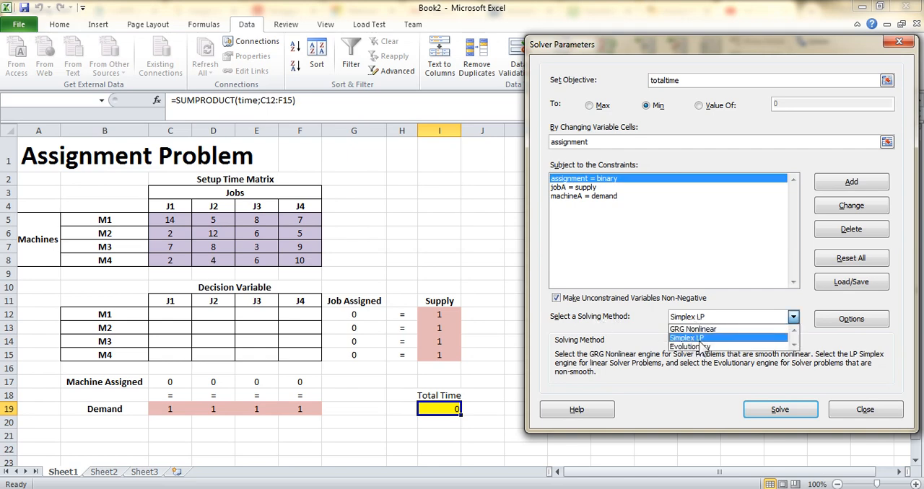
click(724, 339)
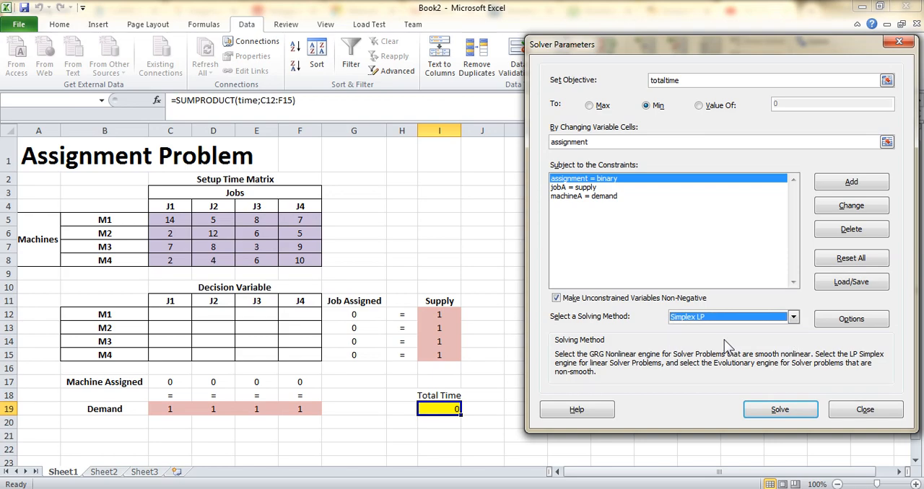
click(788, 417)
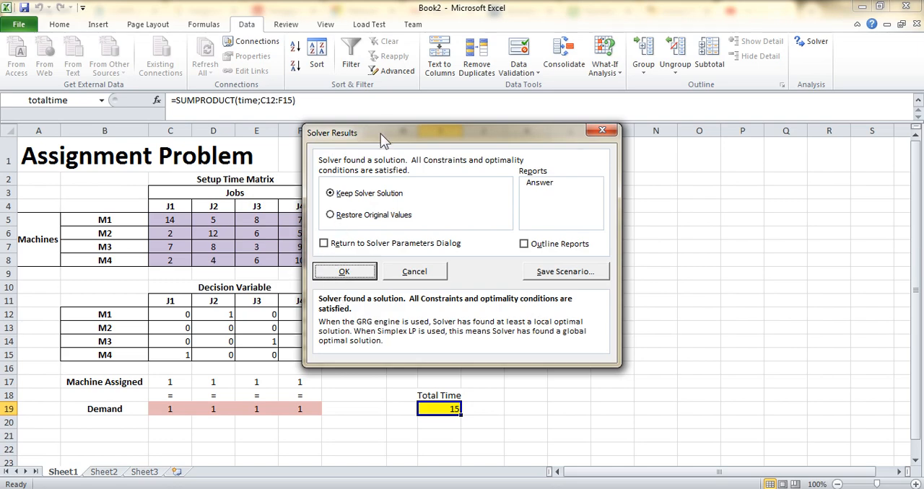
drag(381, 134, 556, 109)
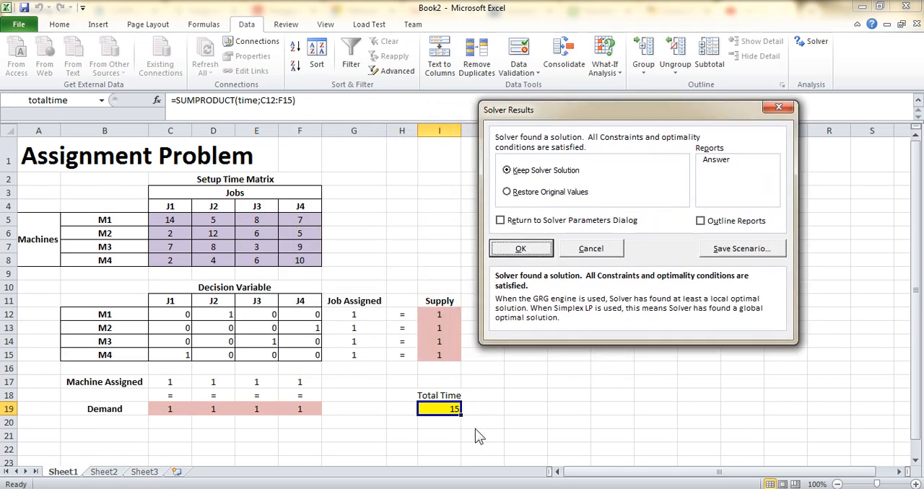
click(520, 249)
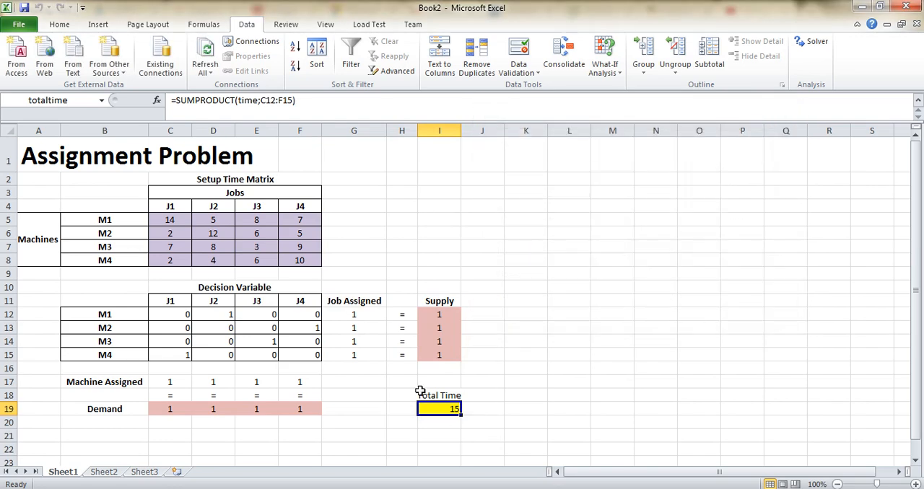
- Center-align the total time cell I19 and the decision variable cells C12:F15
click(60, 24)
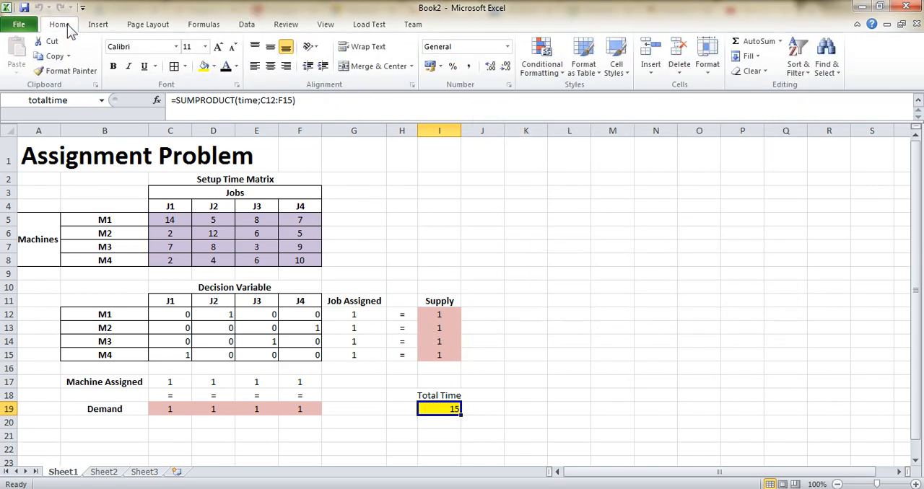
click(271, 66)
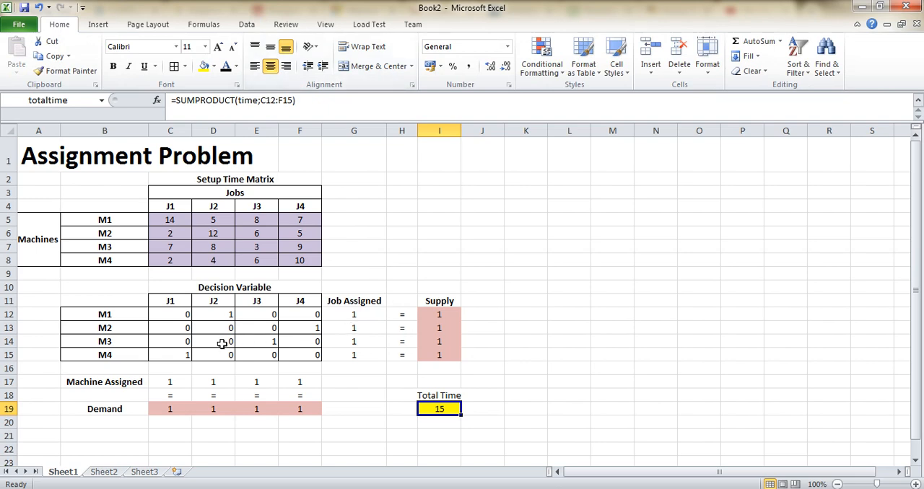
drag(180, 315, 313, 354)
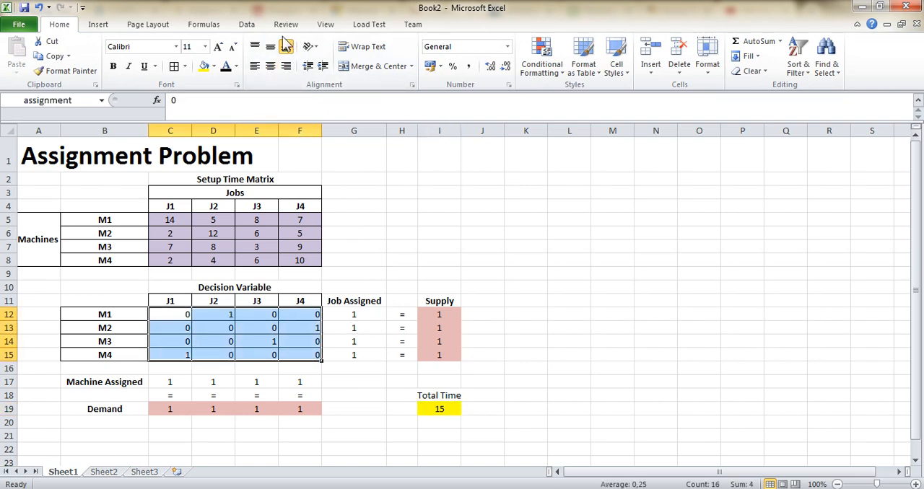
click(270, 68)
- Highlight the assigned decision cells D12 and F13 with a red fill
click(217, 316)
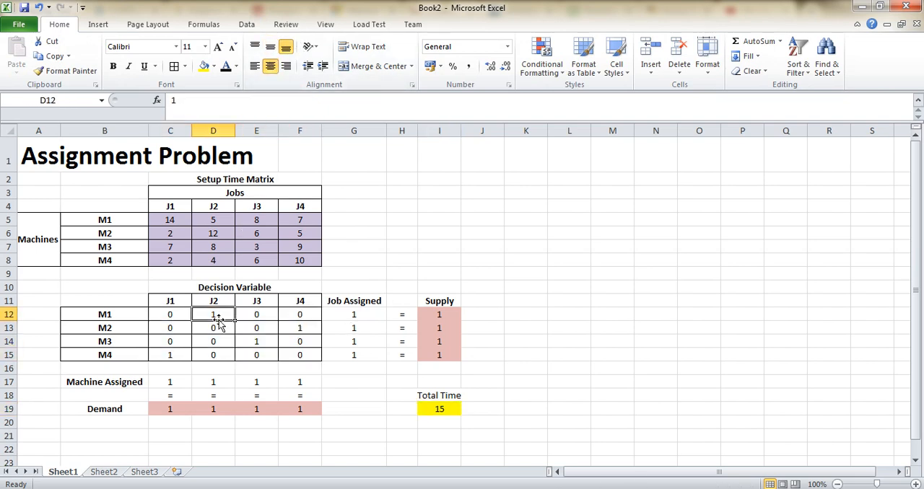
click(213, 66)
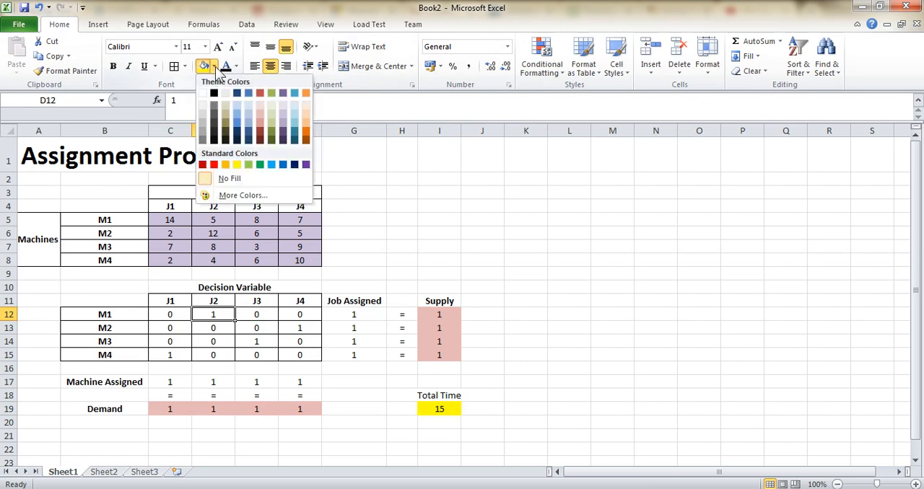
click(213, 166)
click(303, 327)
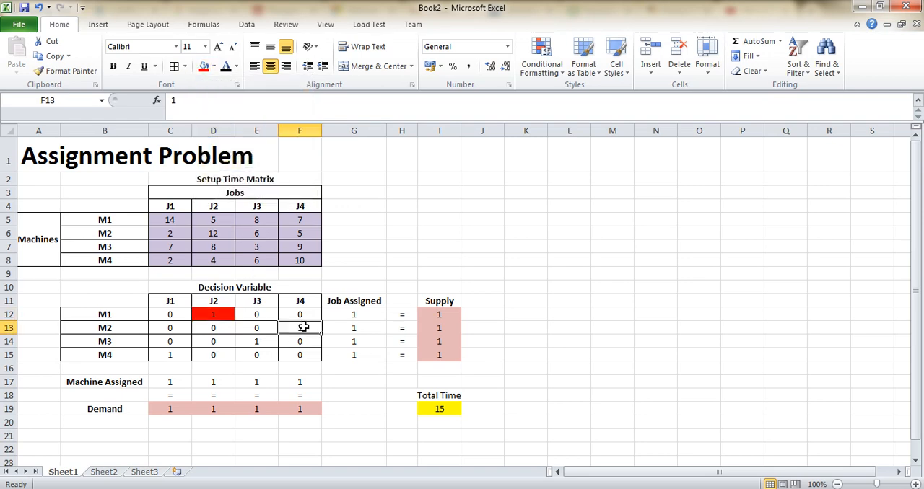
click(203, 69)
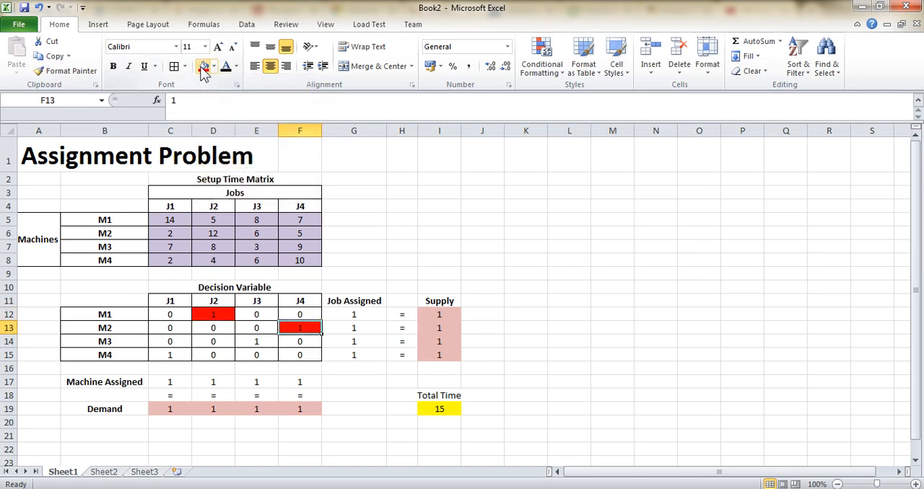
- Highlight the assigned cells E14 and C15 with a red fill, re-entering 1 in C15
click(259, 341)
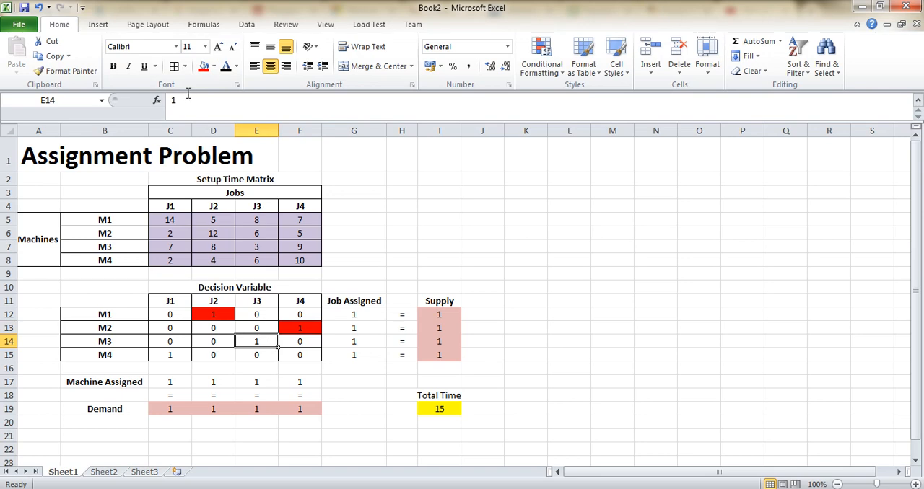
click(201, 69)
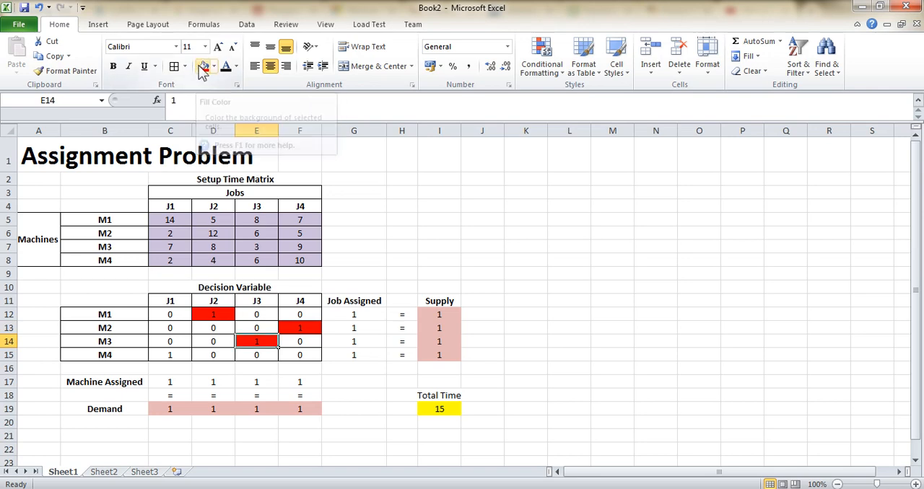
click(167, 358)
text(1)
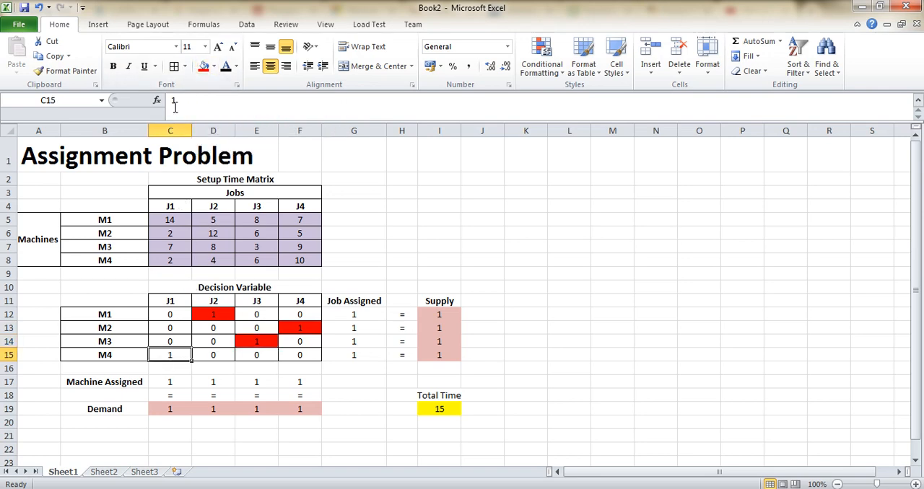
key(Return)
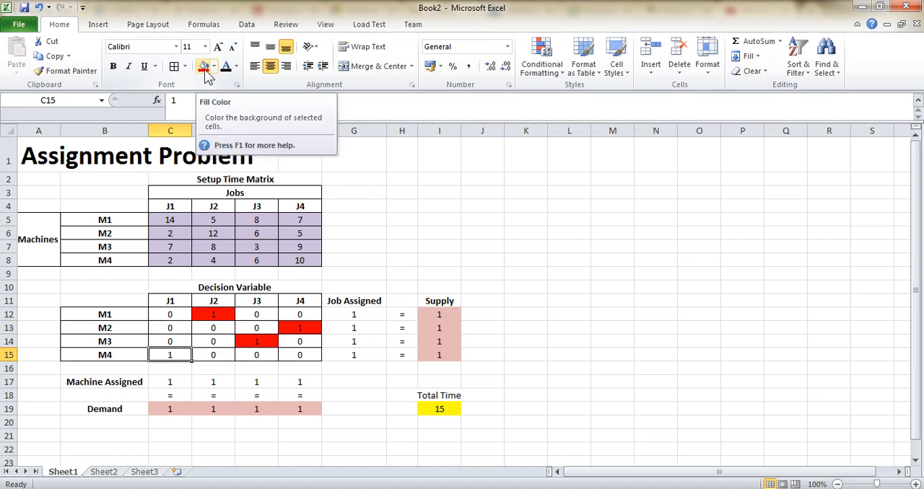
click(203, 67)
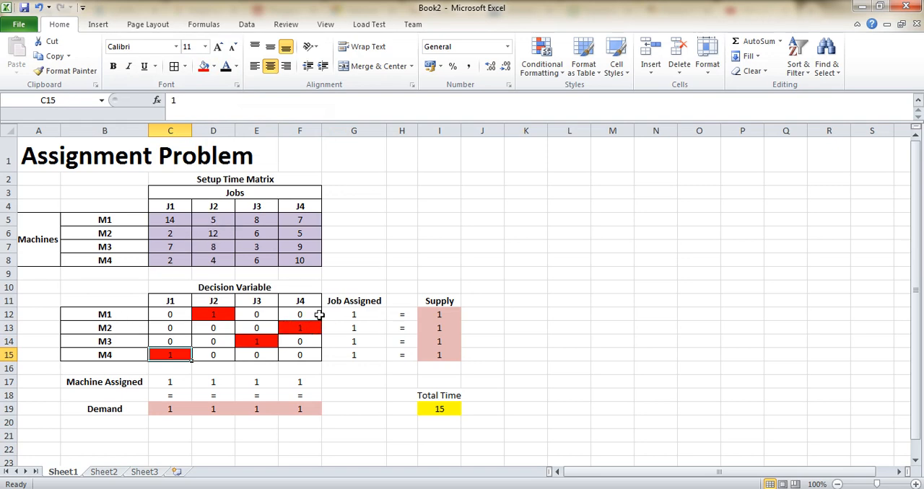
- Compare the assigned cells against the setup time matrix and inspect the total time formula in I19
click(298, 235)
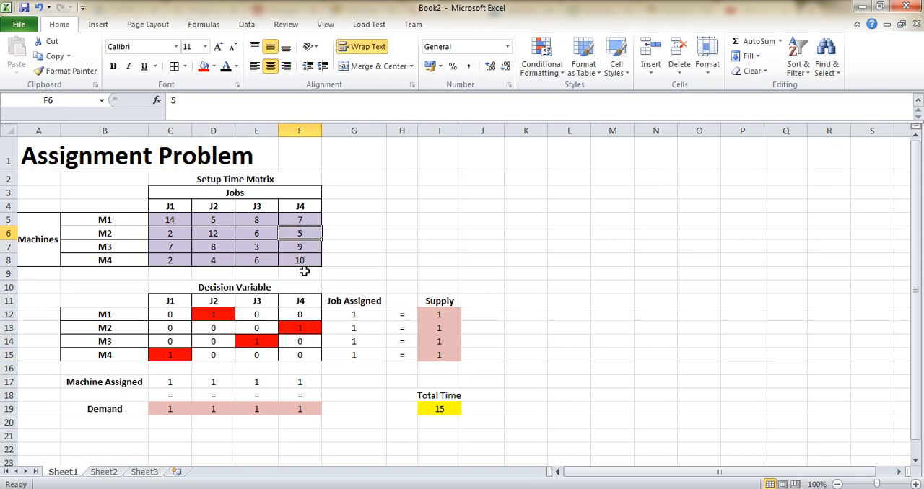
click(254, 341)
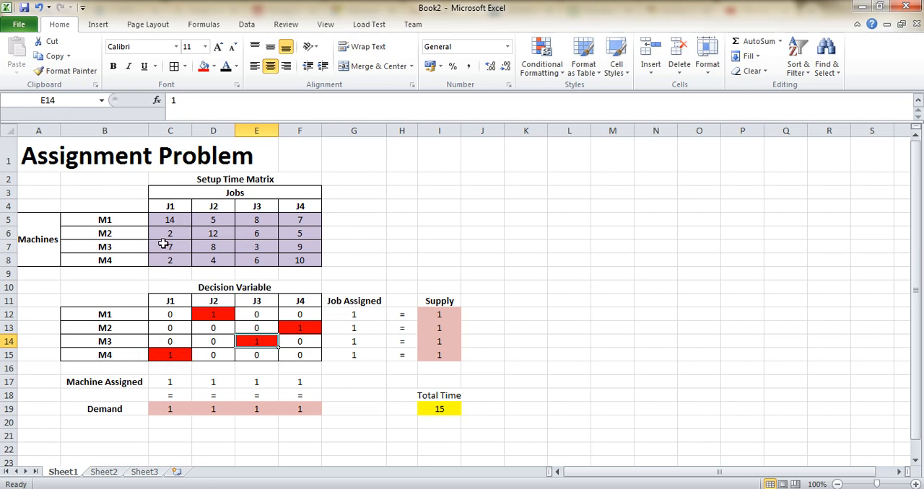
click(169, 355)
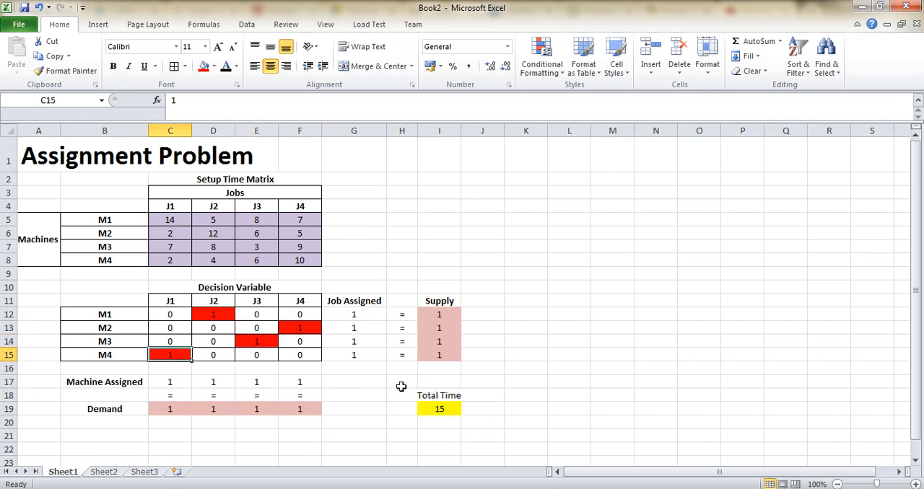
click(437, 410)
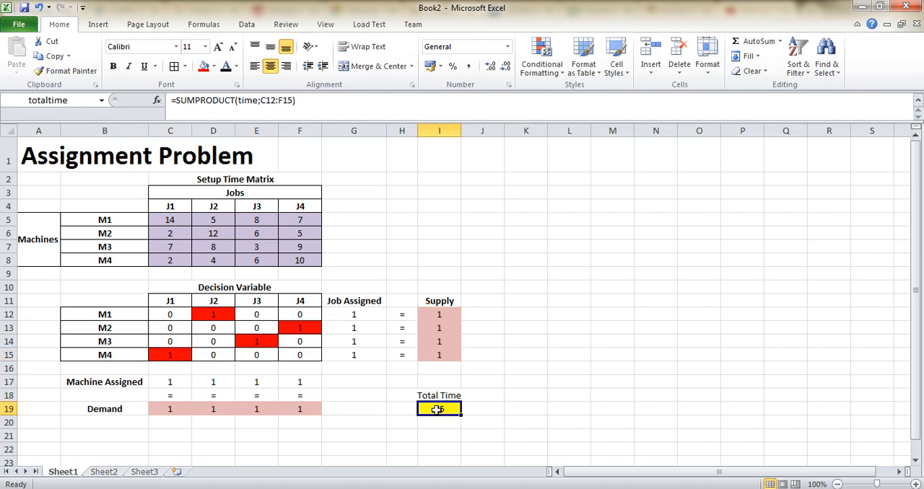